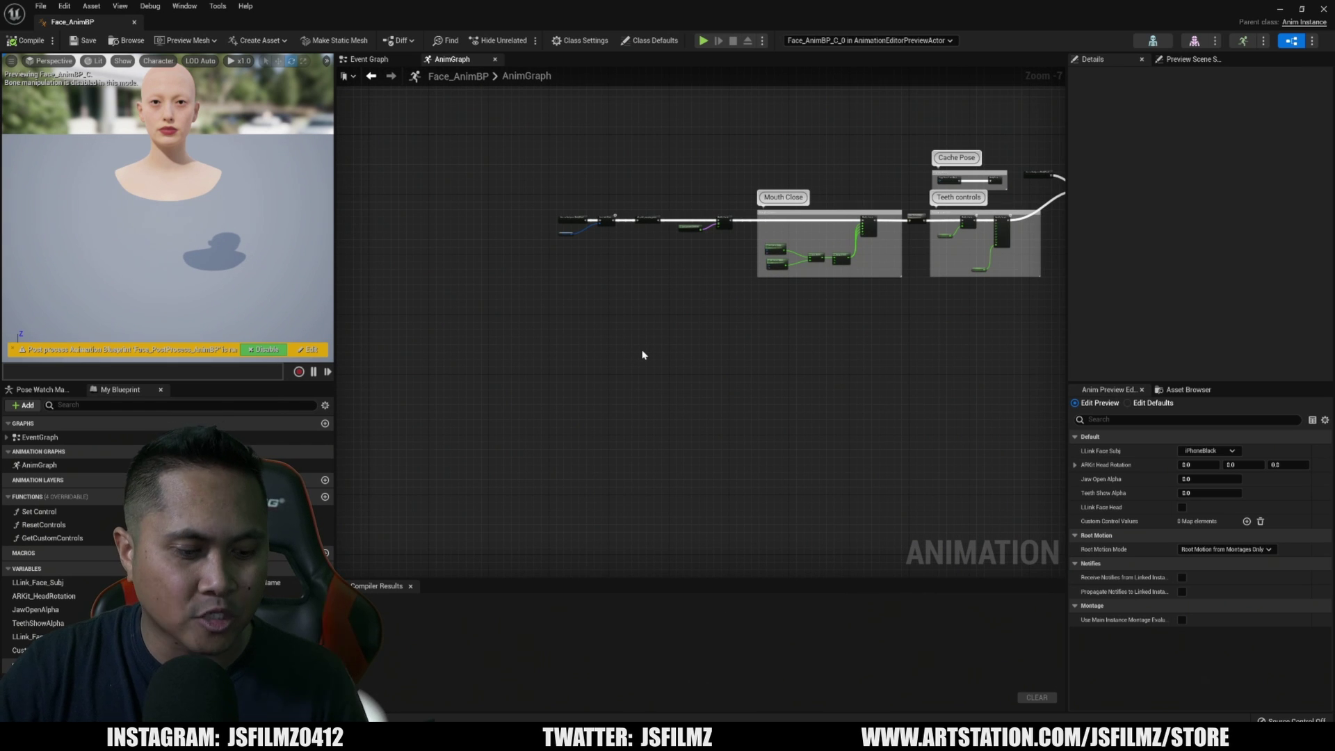
- Paste the copied ParsingLiveLinkData and Control Rig nodes into an empty area of the AnimGraph
key(ctrl+v)
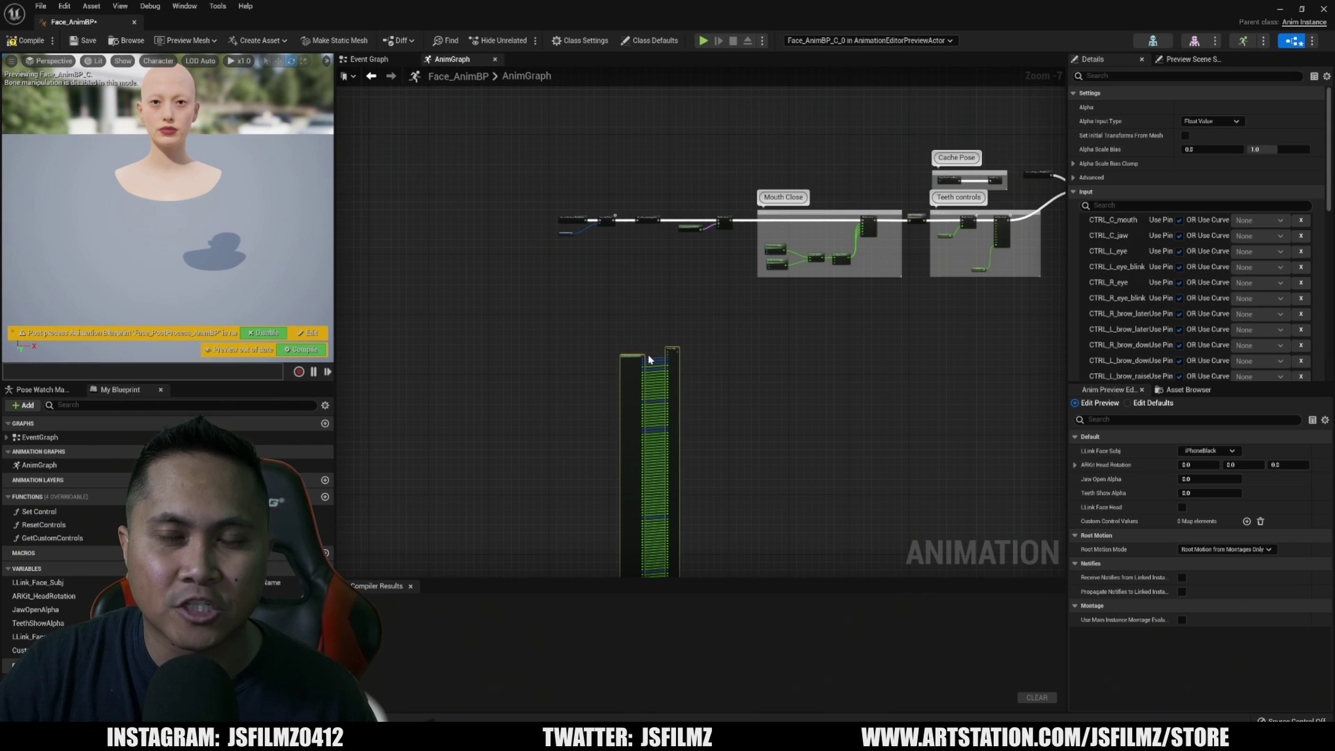
scroll(705, 379, up, 5)
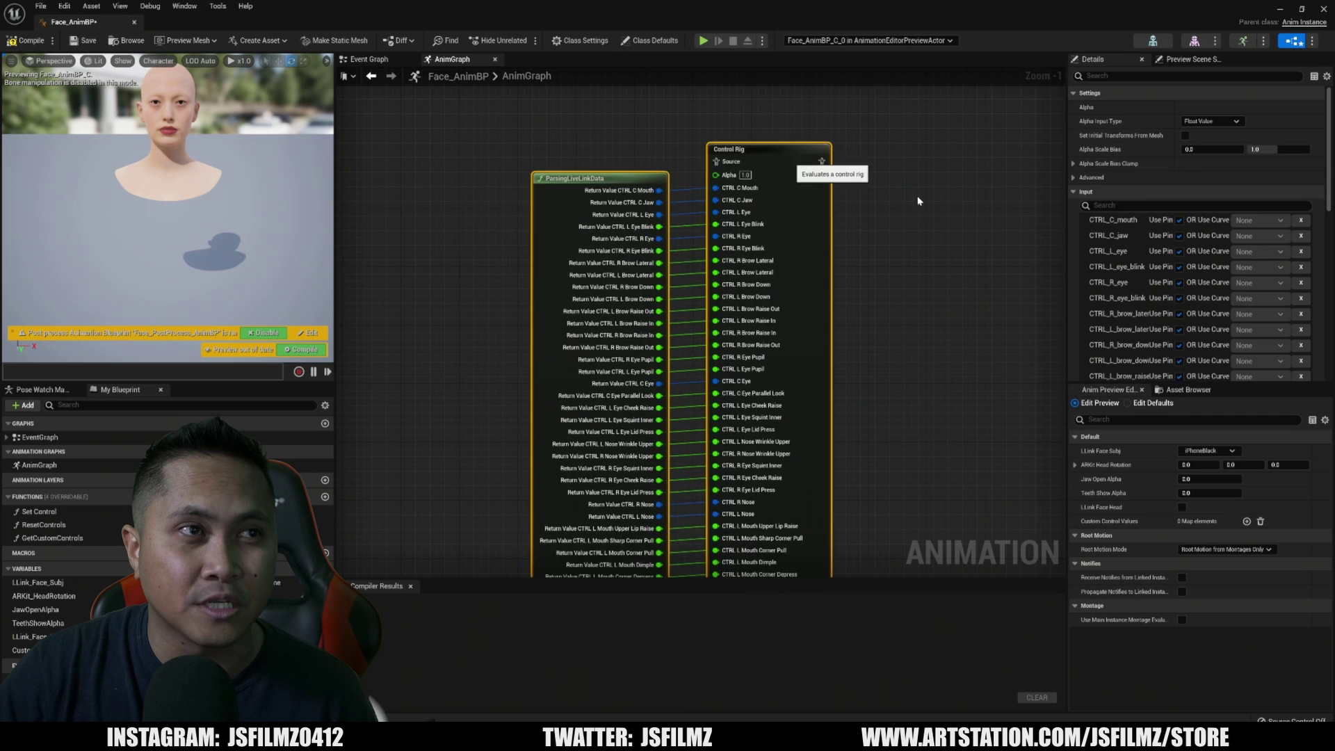
right_drag(918, 202, 966, 407)
click(965, 408)
scroll(709, 331, down, 3)
- Move the Output Pose node beside the pasted Control Rig node in the AnimGraph
key(ctrl+z)
right_drag(825, 322, 793, 236)
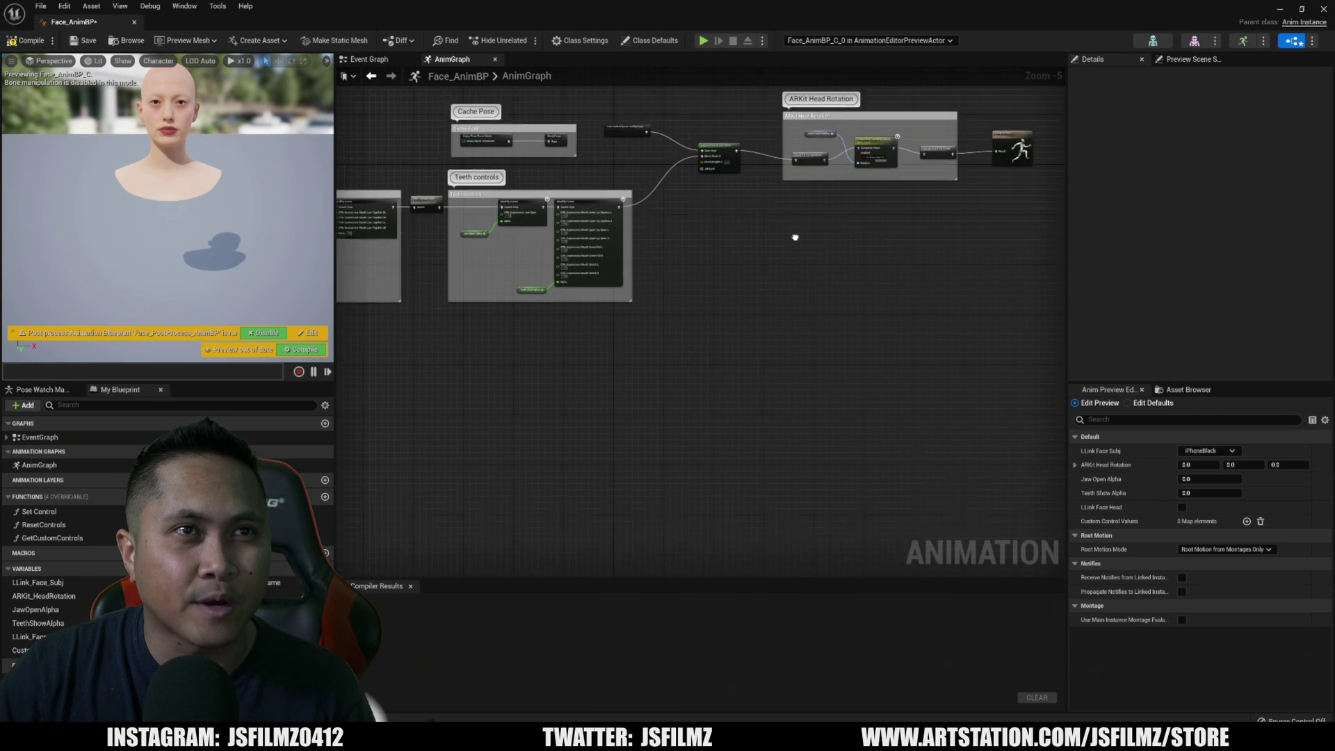
drag(1035, 135, 504, 480)
right_drag(521, 382, 751, 438)
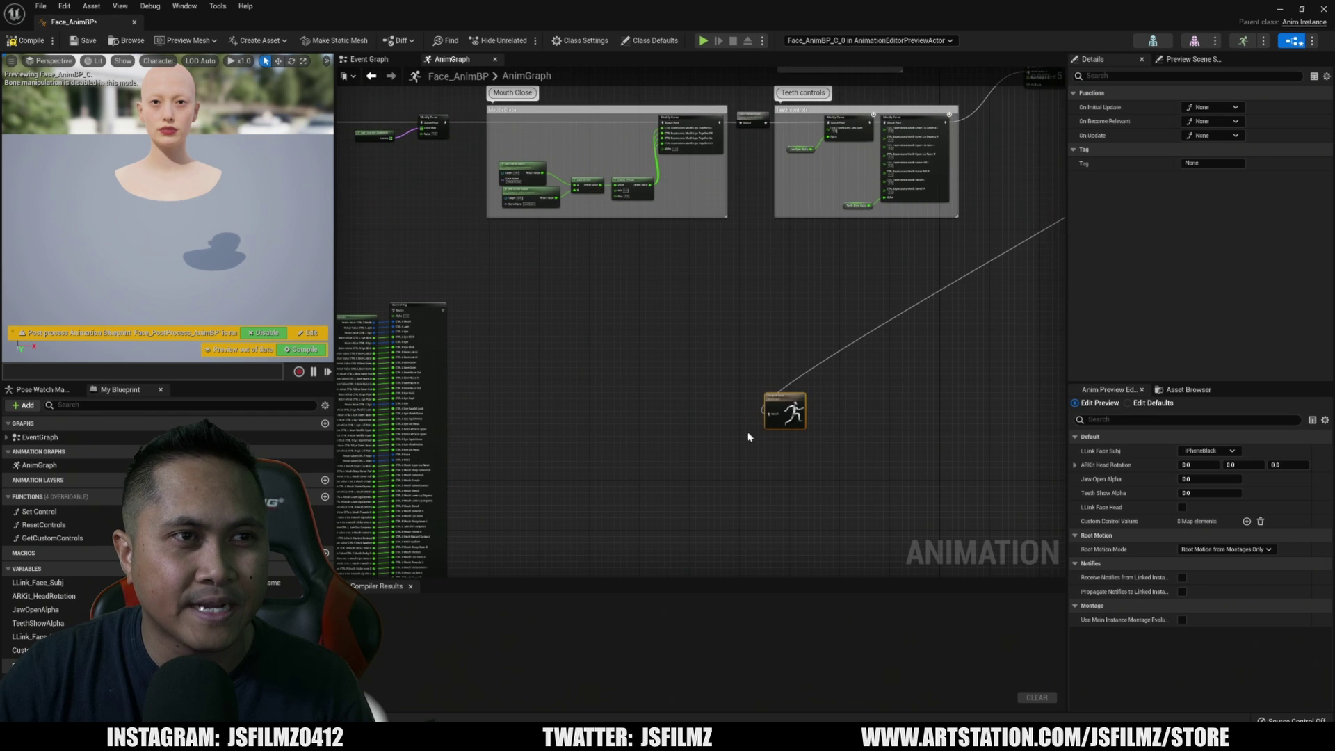
drag(784, 407, 515, 346)
scroll(625, 334, up, 2)
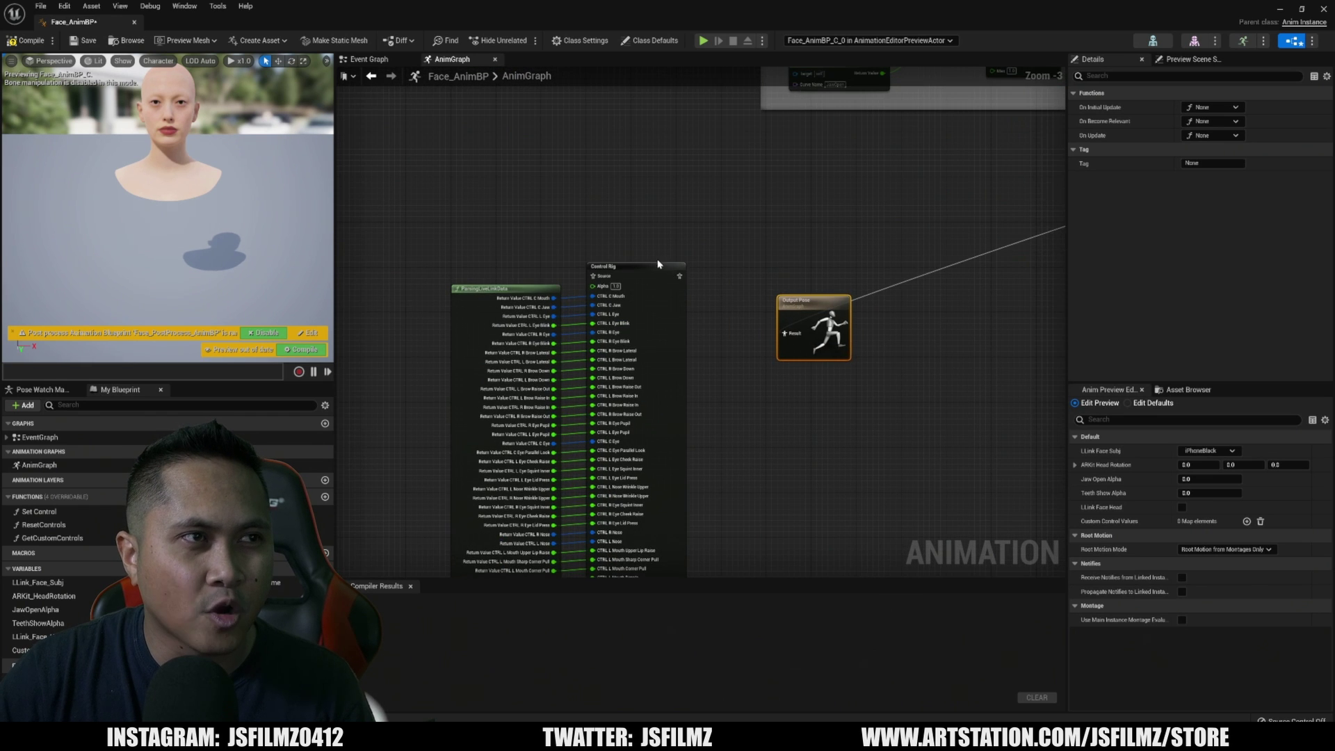
- Connect the Control Rig node's pose output to the Output Pose result, and compile and save Face_AnimBP
drag(678, 277, 787, 328)
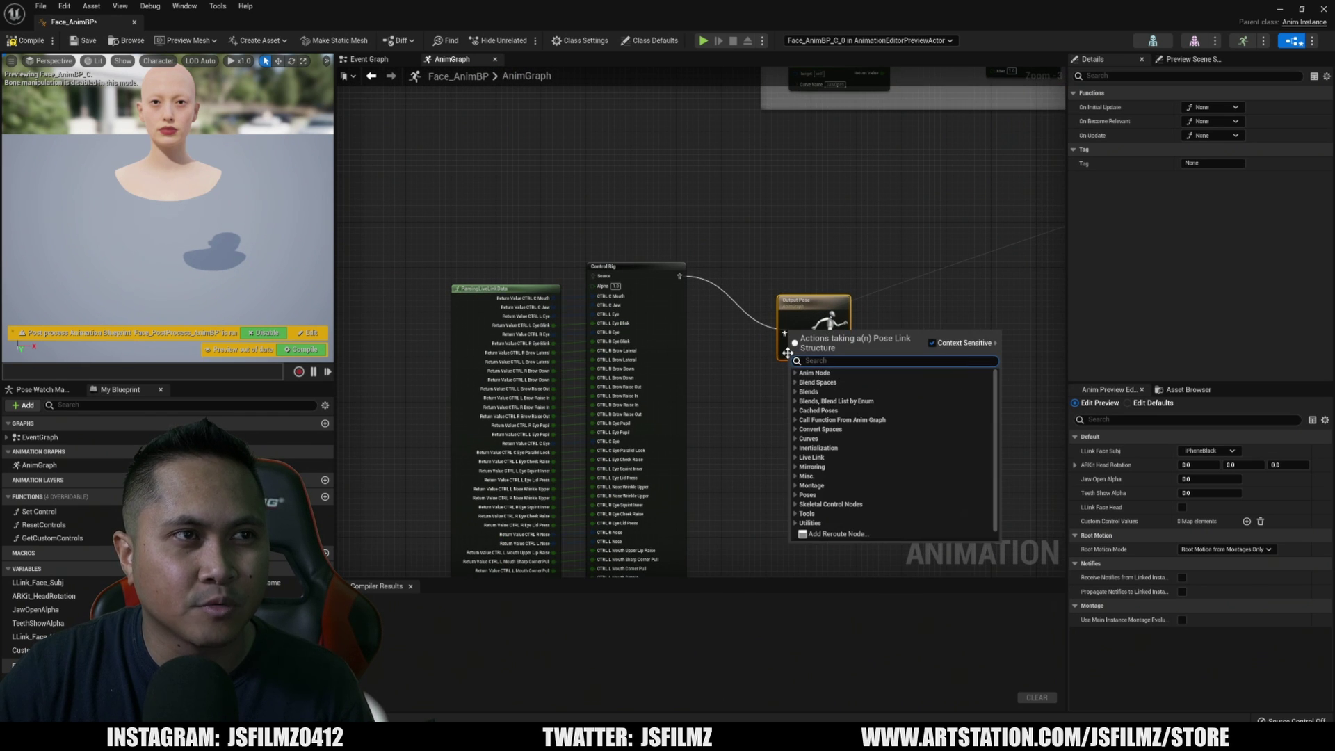
key(Escape)
drag(682, 270, 785, 334)
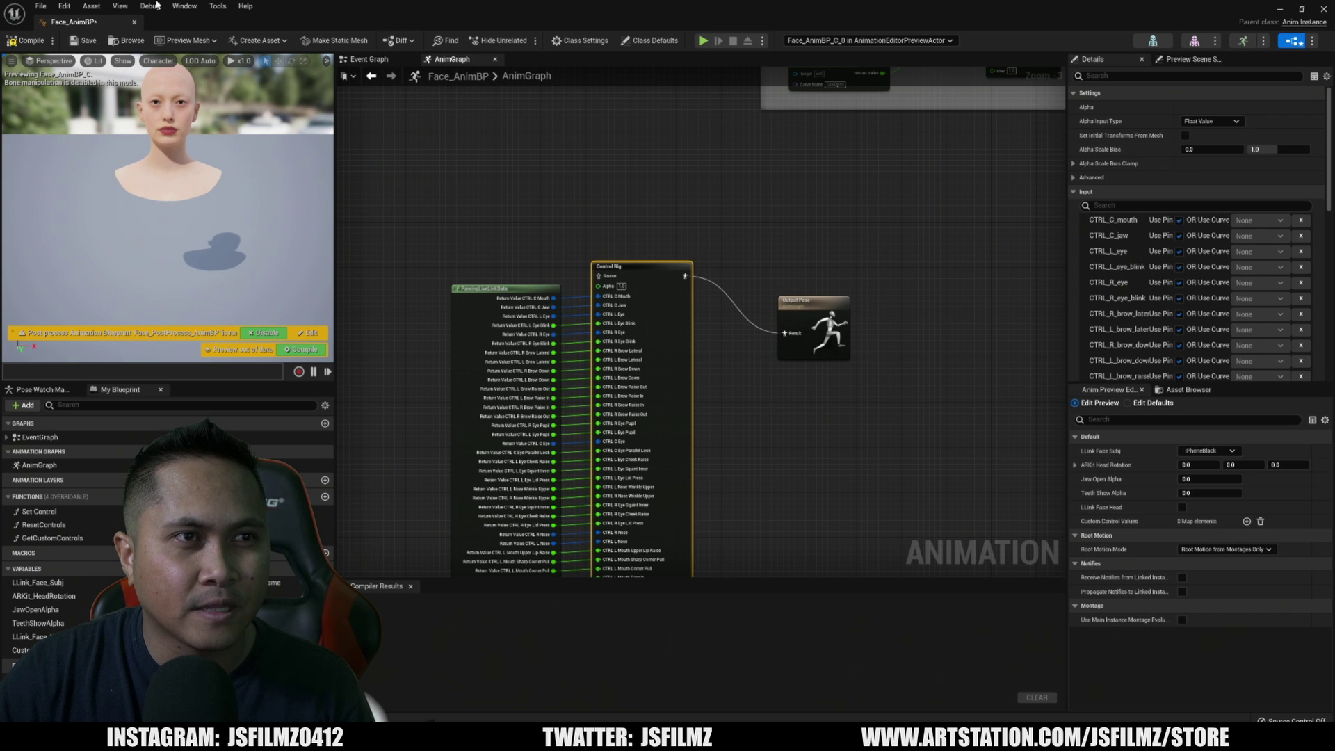
click(26, 41)
click(84, 40)
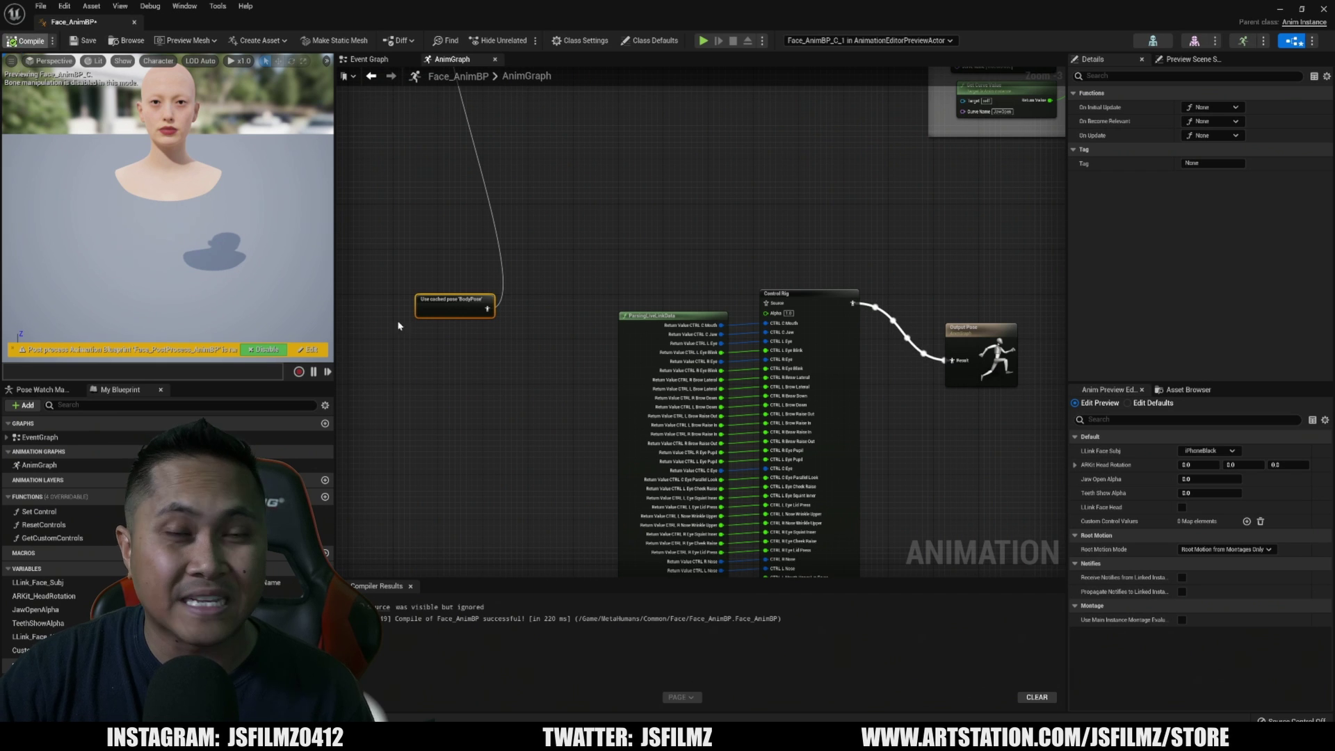
- Copy the entire contents of the EventGraph3 text file in the UE5(5.0.3)_v4 folder and minimize the open windows
key(alt+Tab)
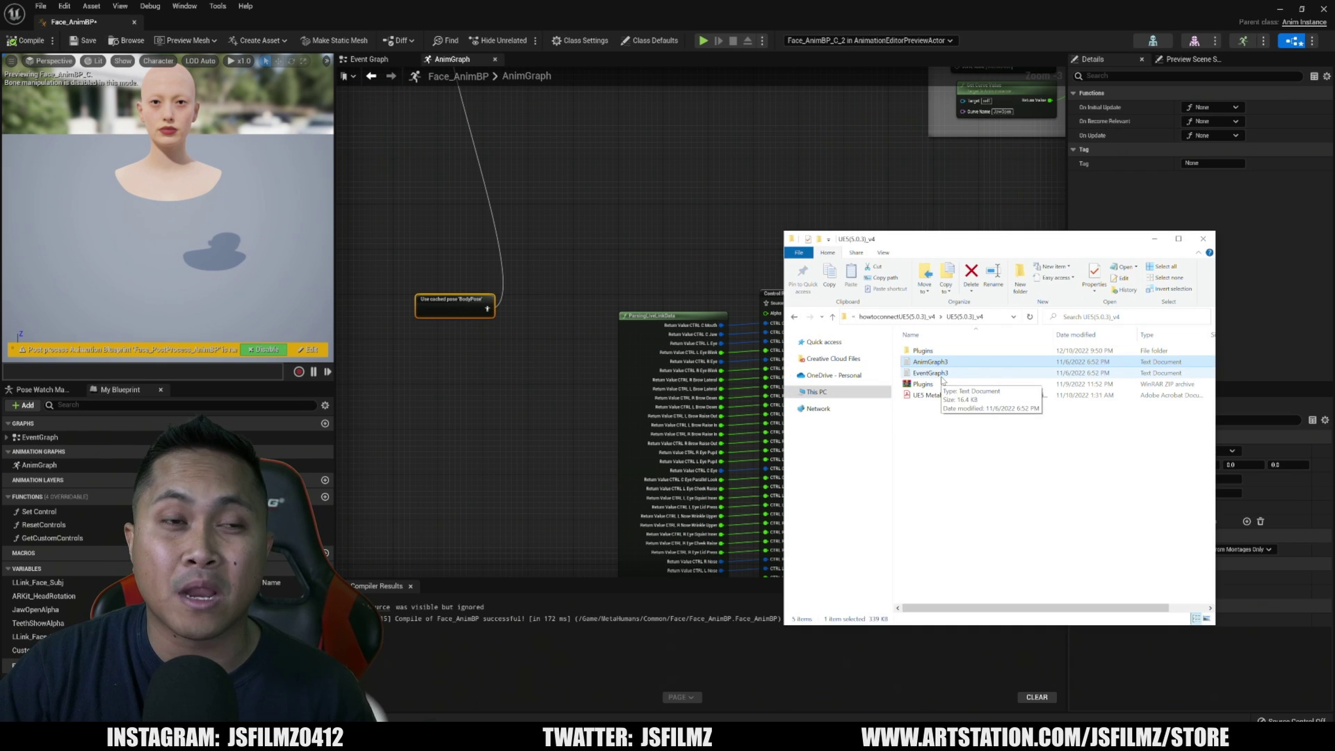
double_click(931, 374)
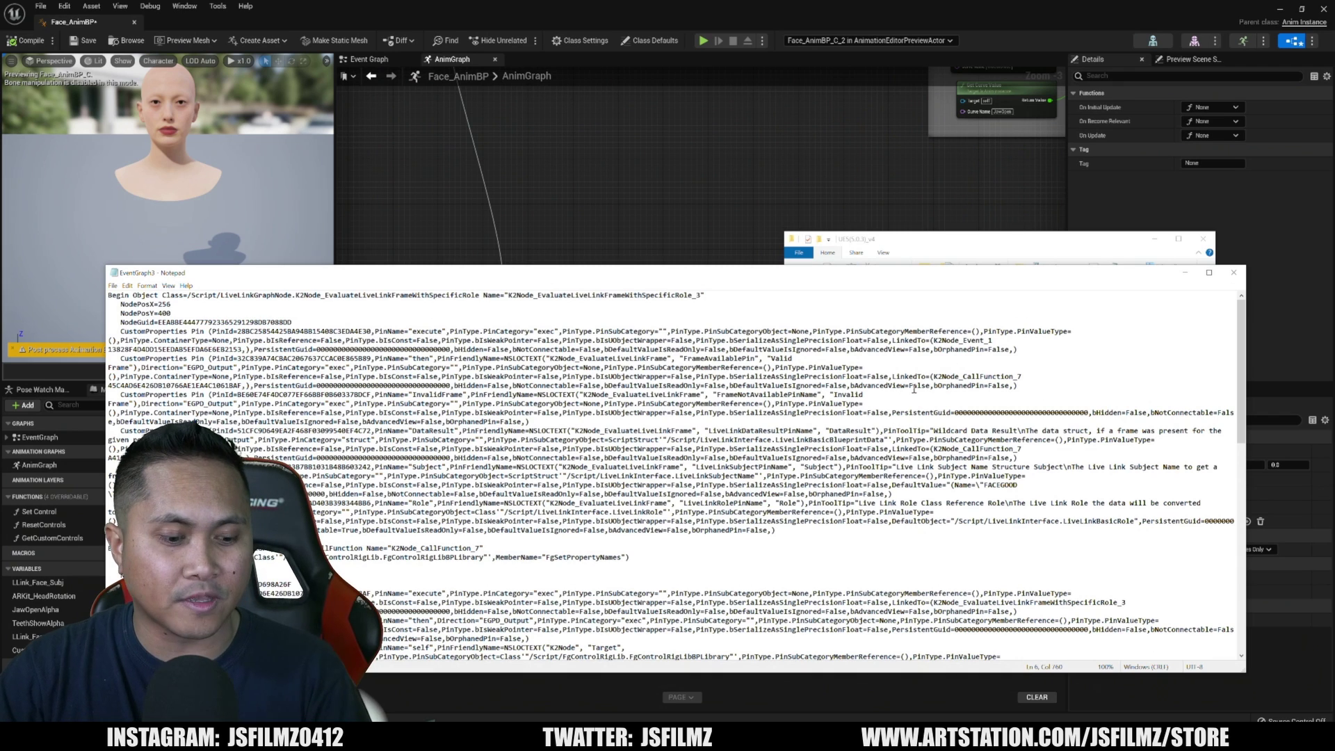
key(ctrl+a)
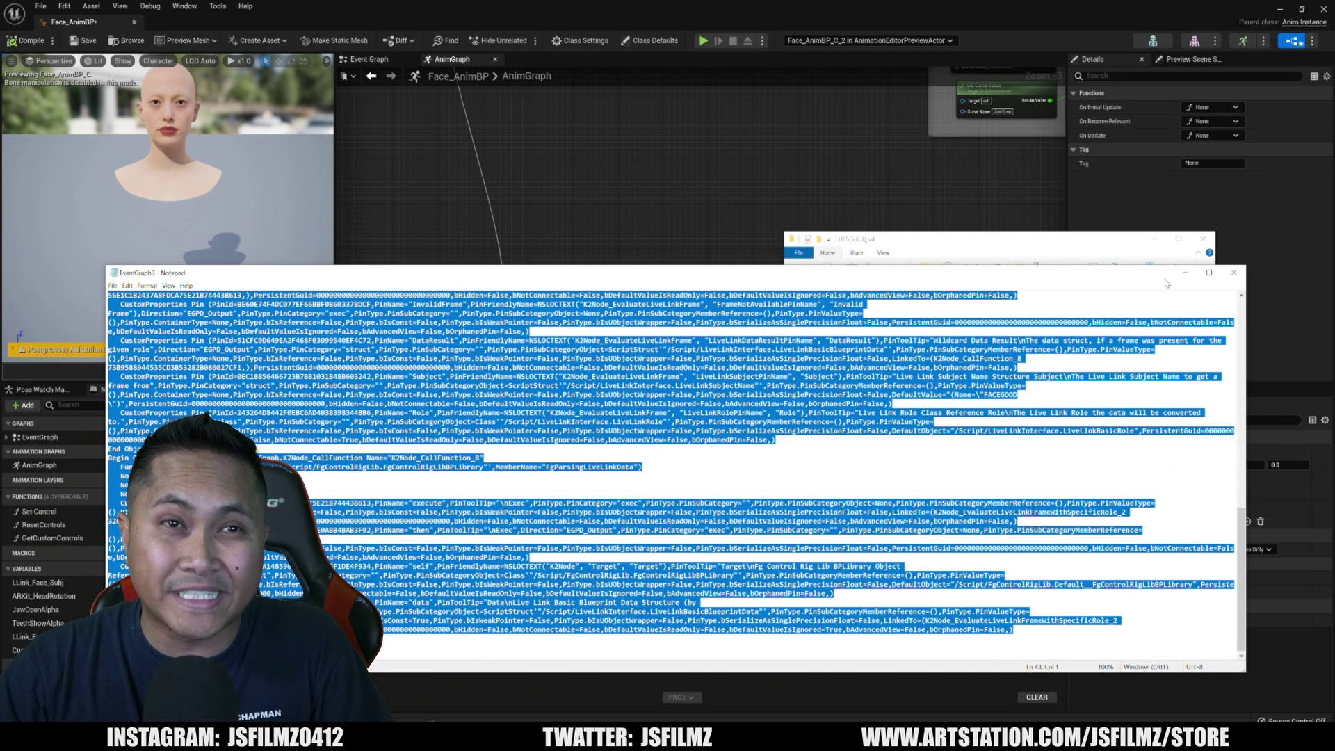
click(1185, 273)
click(1155, 238)
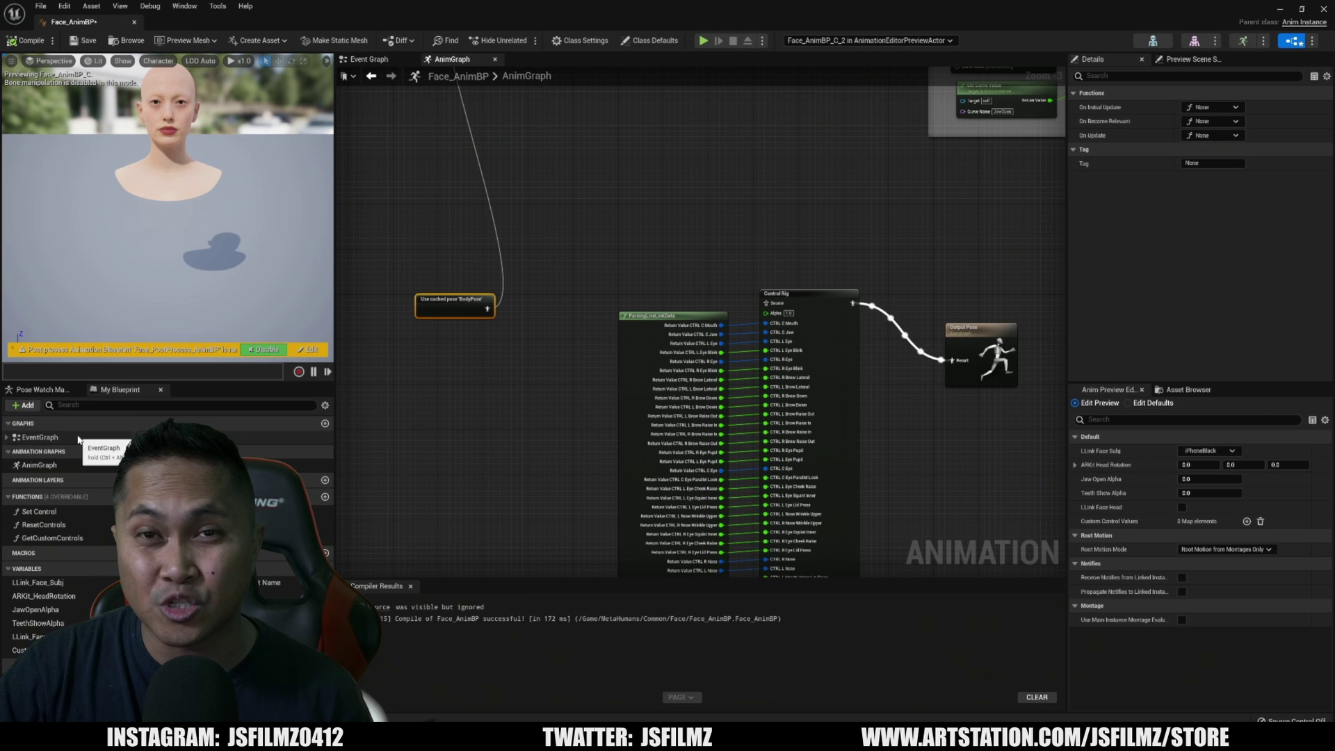
- Paste the copied Evaluate Live Link Frame nodes into an empty area of Face_AnimBP's Event Graph
double_click(104, 439)
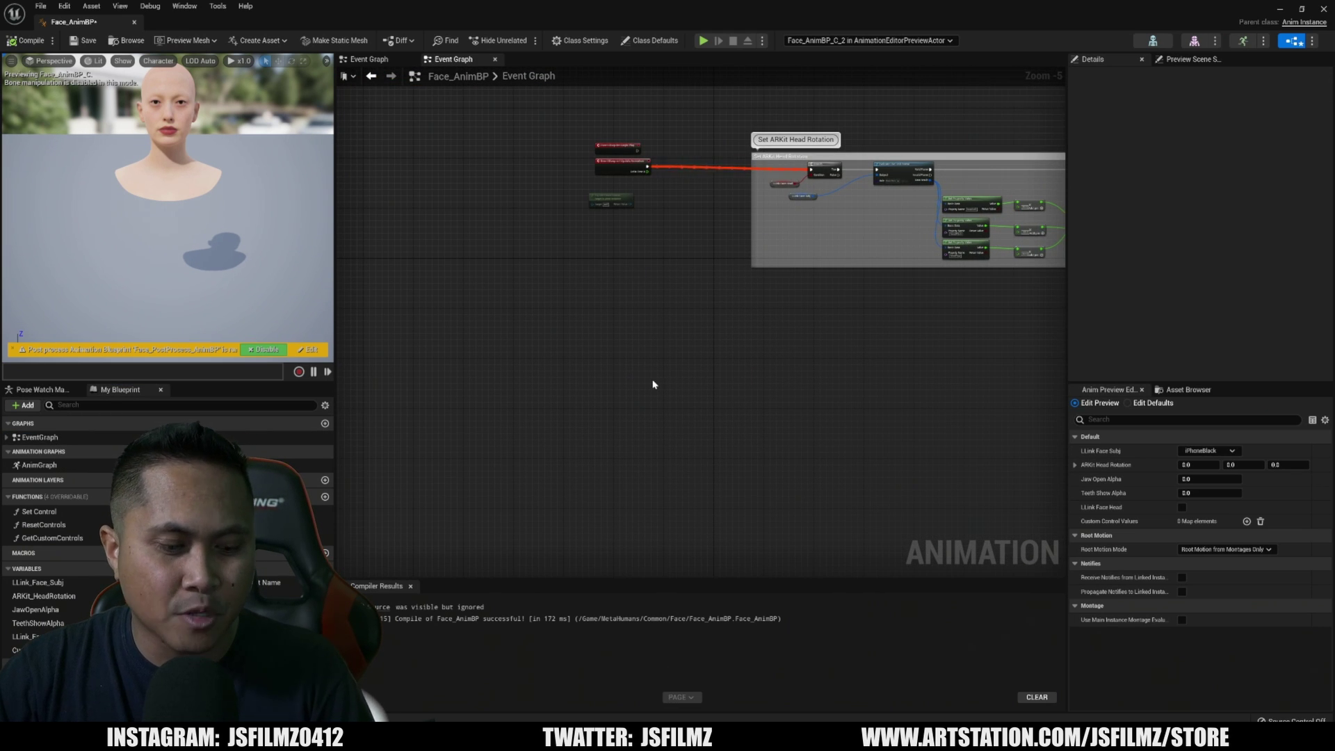
key(ctrl+v)
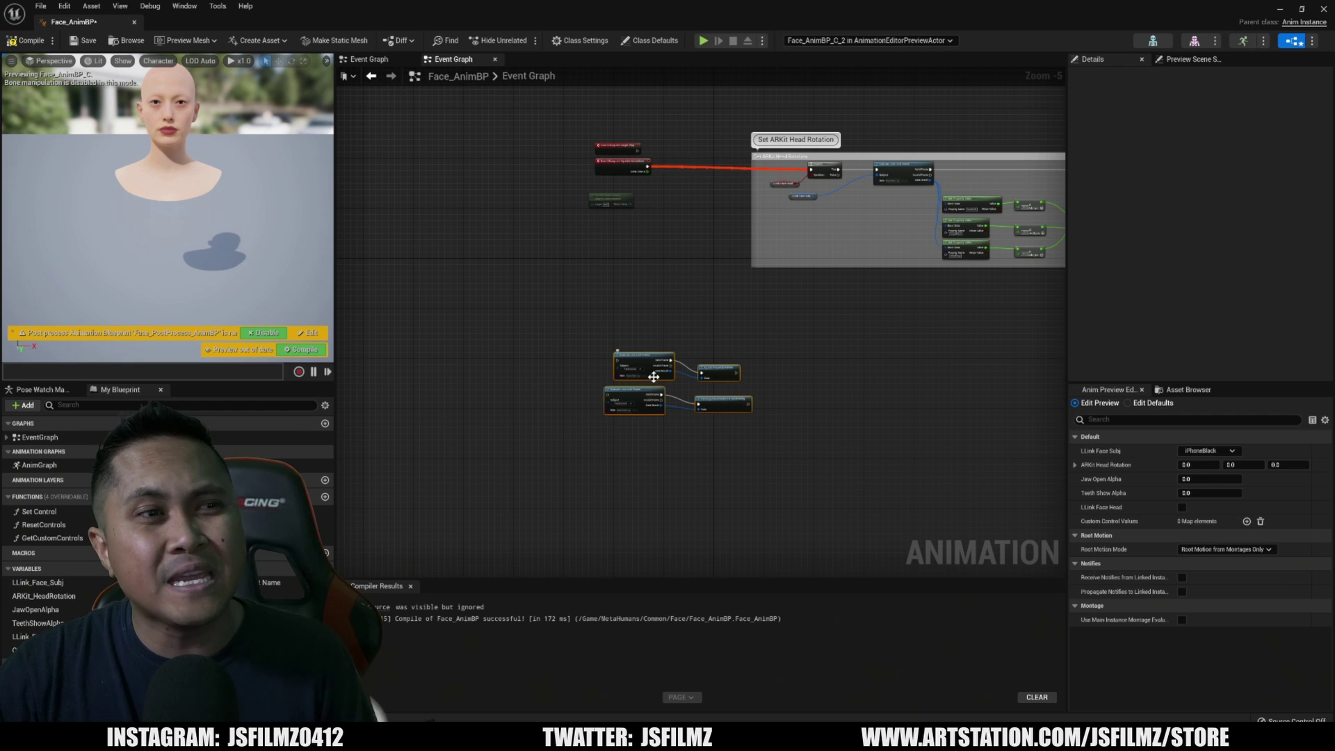
scroll(696, 362, up, 6)
scroll(804, 292, down, 2)
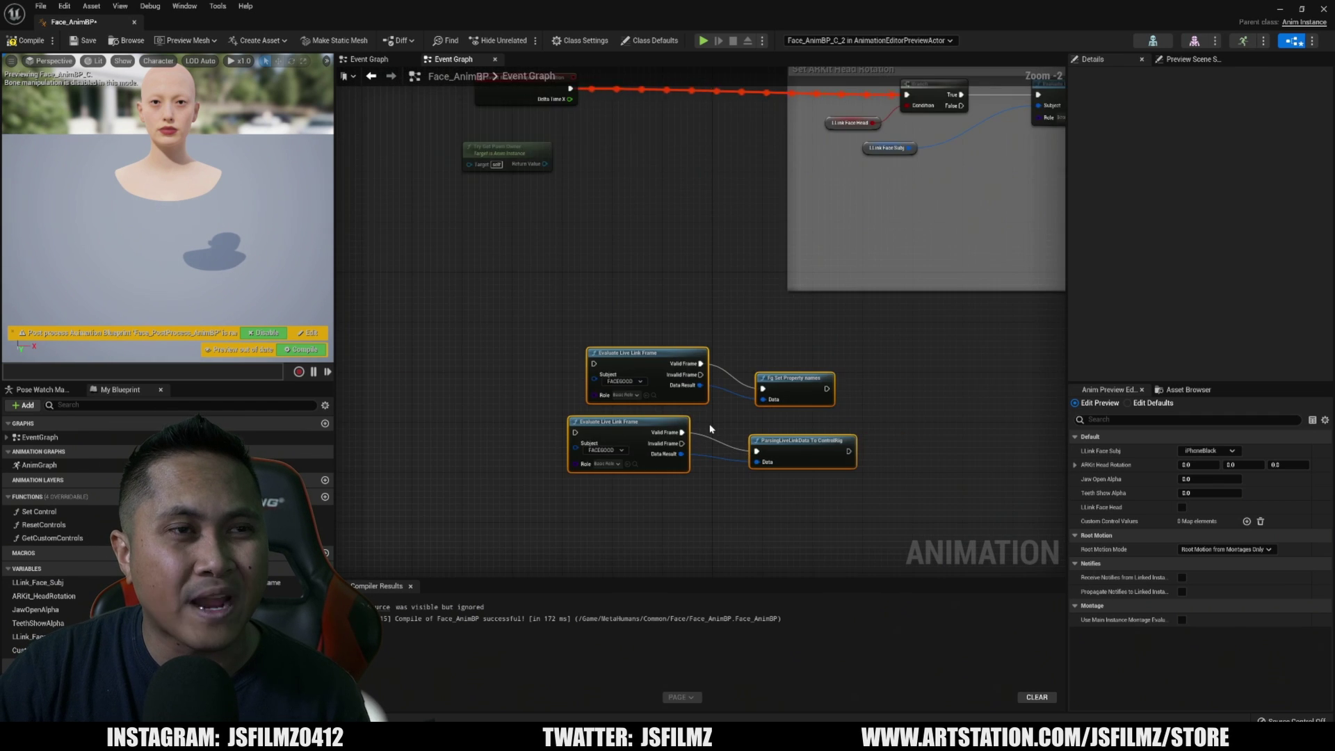
click(724, 357)
- Wire Begin Play to the upper Evaluate Live Link Frame node and Update Animation to the lower one, and compile and save
scroll(719, 362, down, 1)
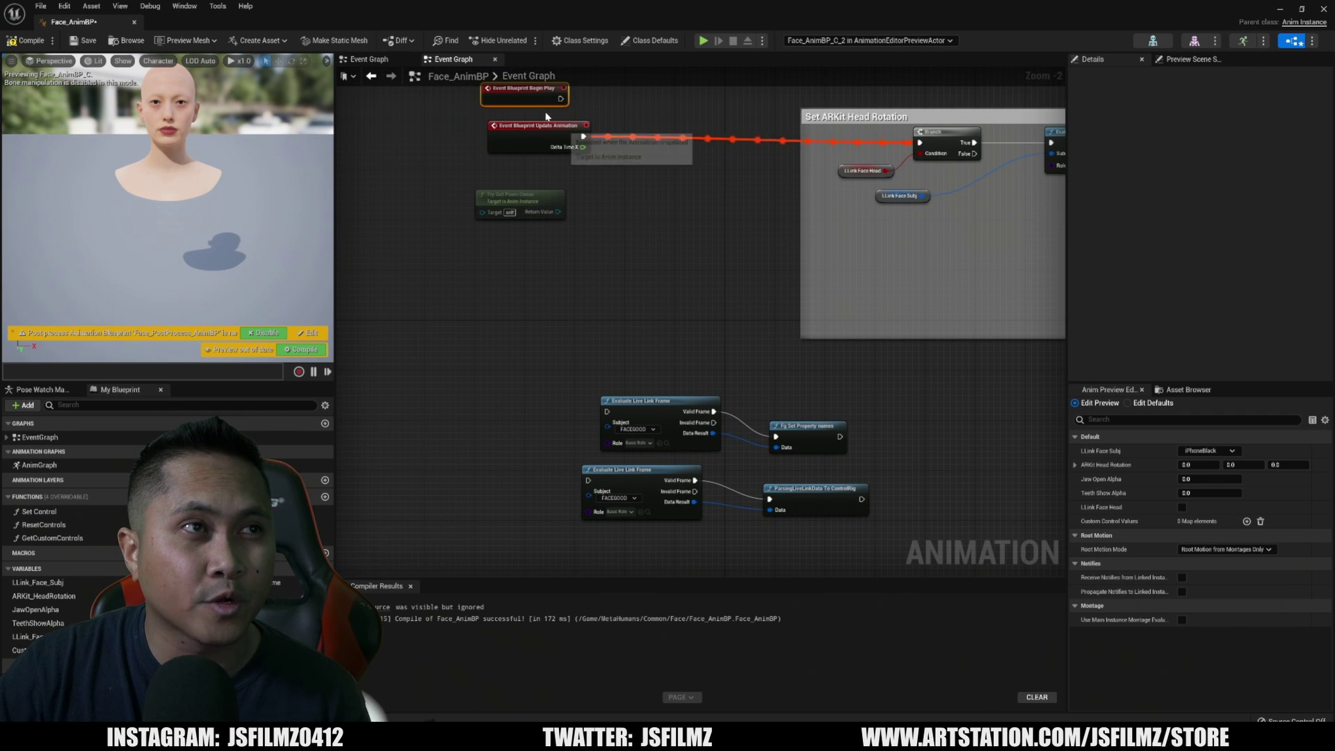
drag(526, 89, 606, 412)
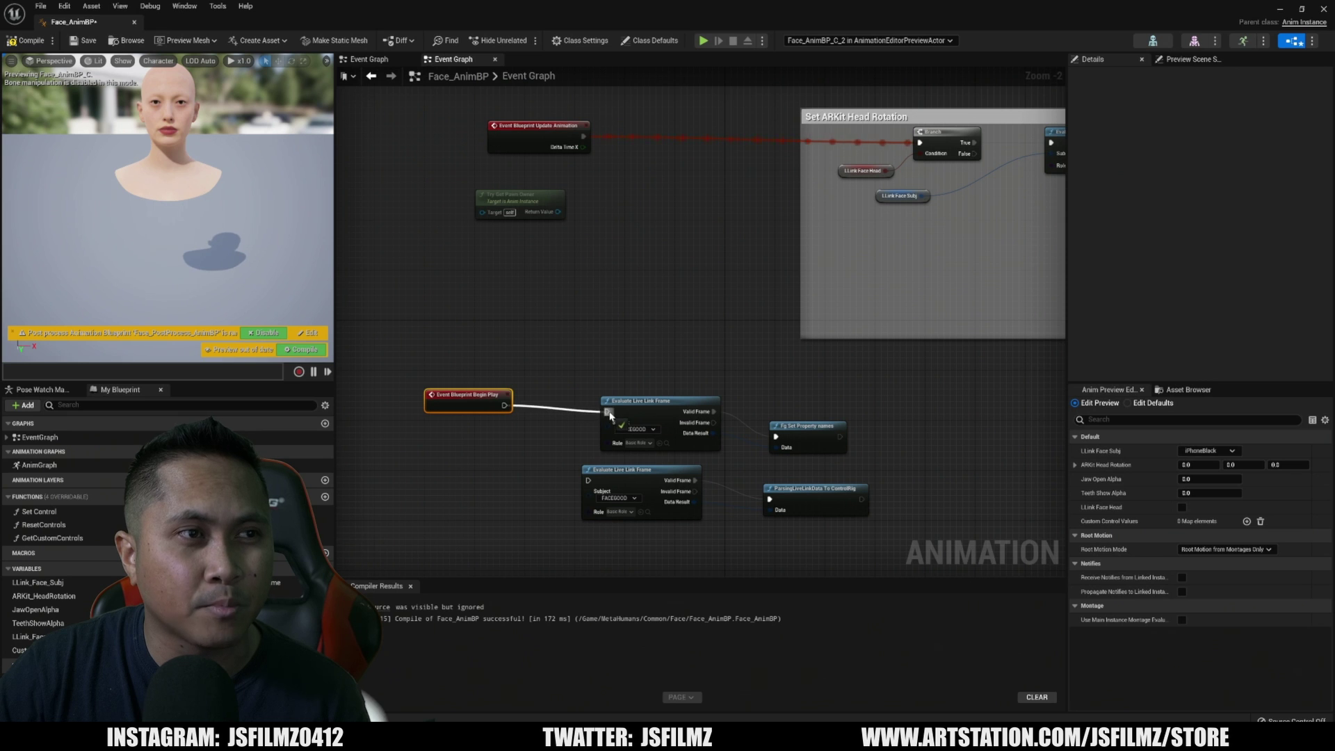
drag(539, 126, 588, 480)
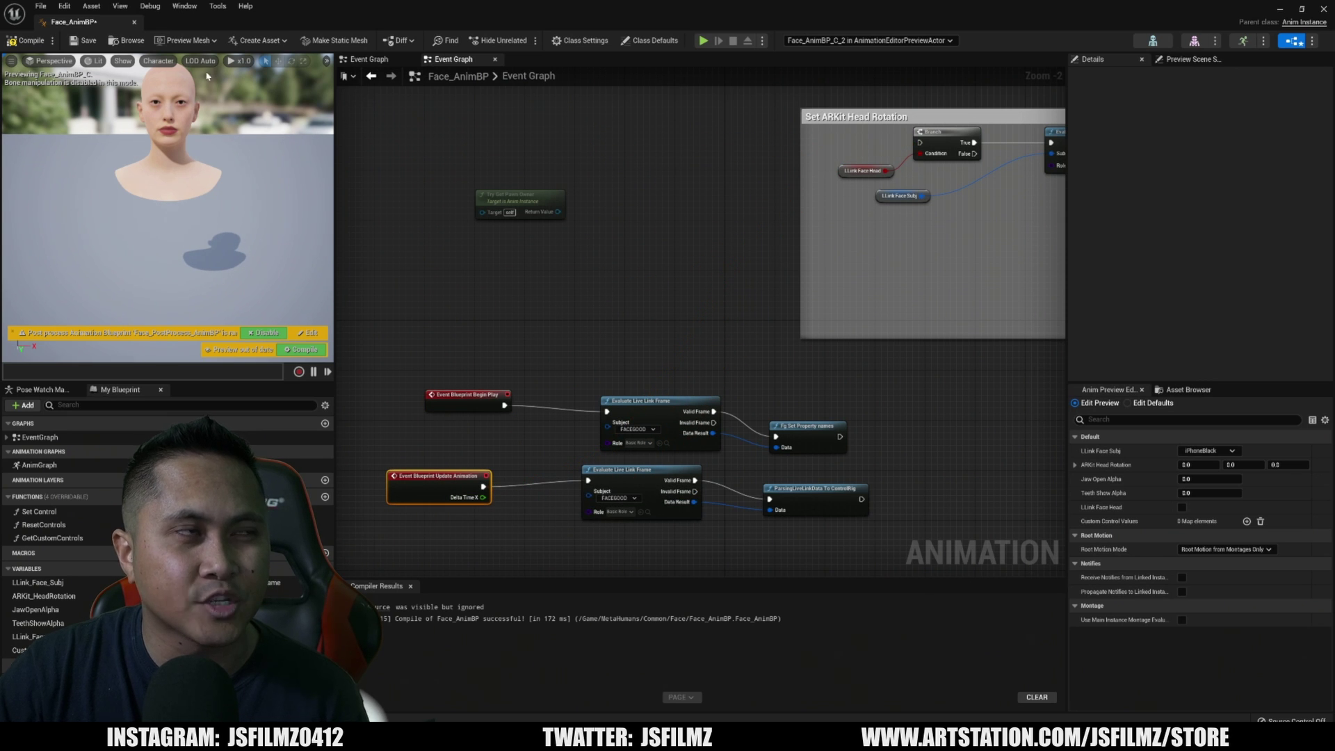
click(28, 40)
click(85, 40)
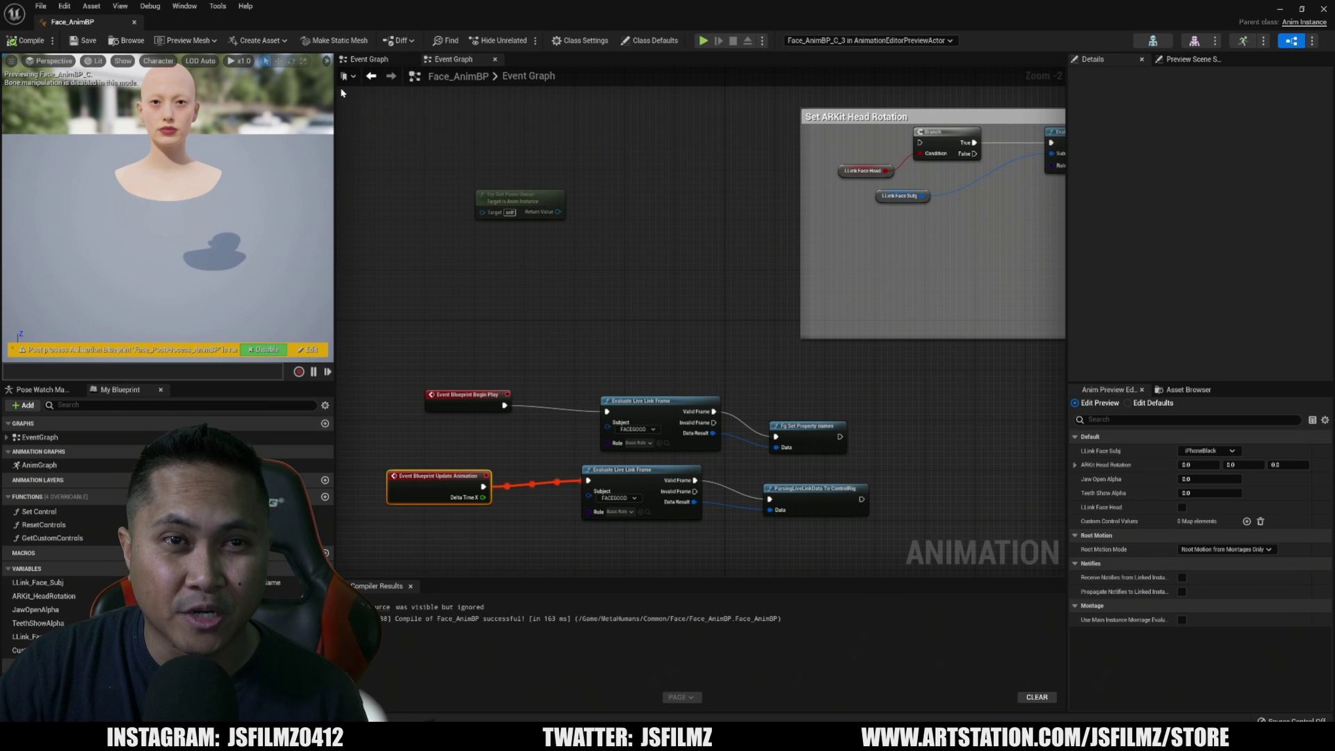
- Switch to Avatary and launch LiveDrive with the 2D module
click(869, 437)
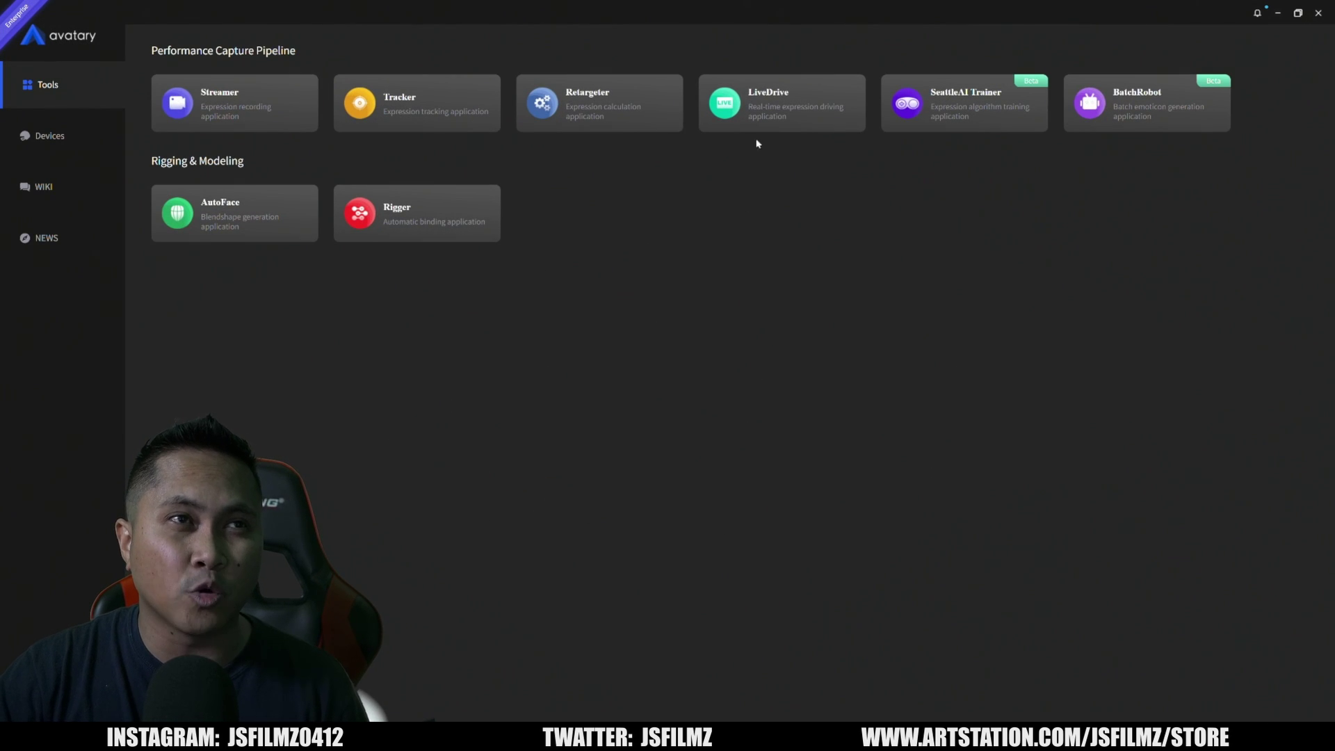
click(763, 120)
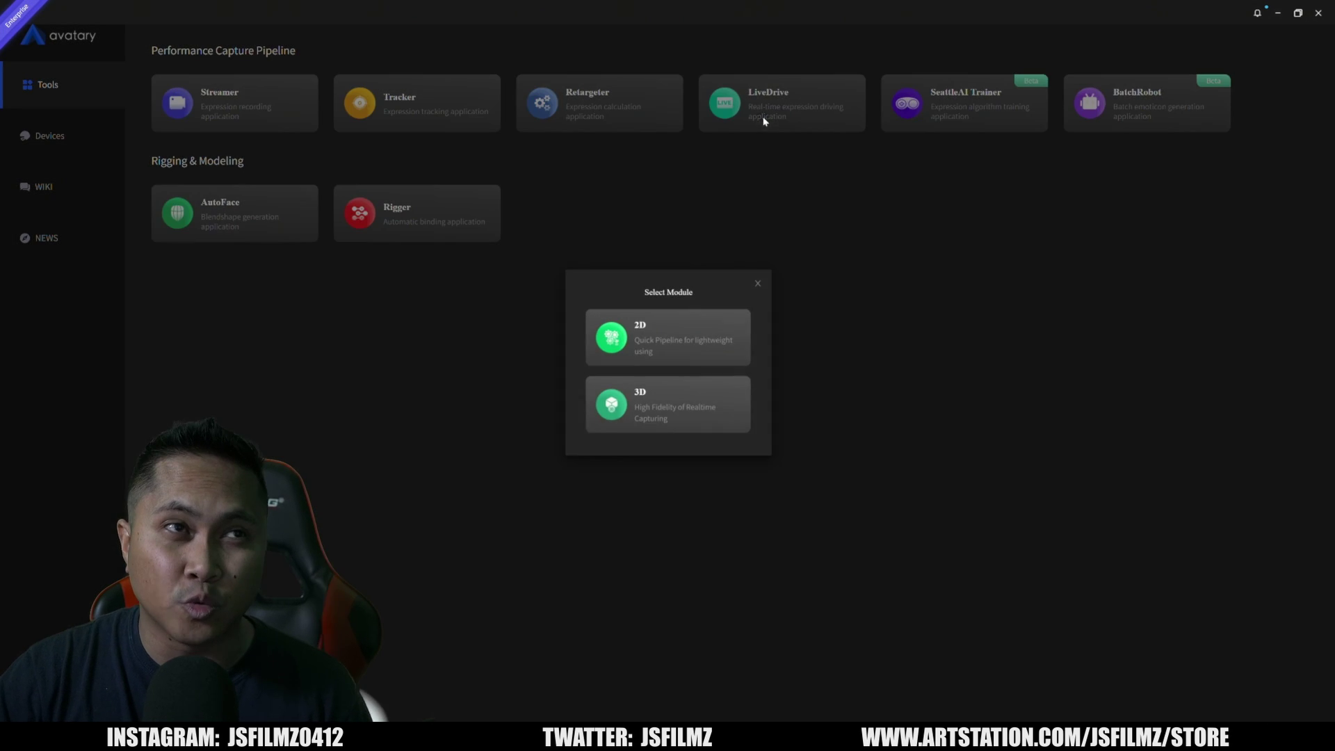
click(700, 347)
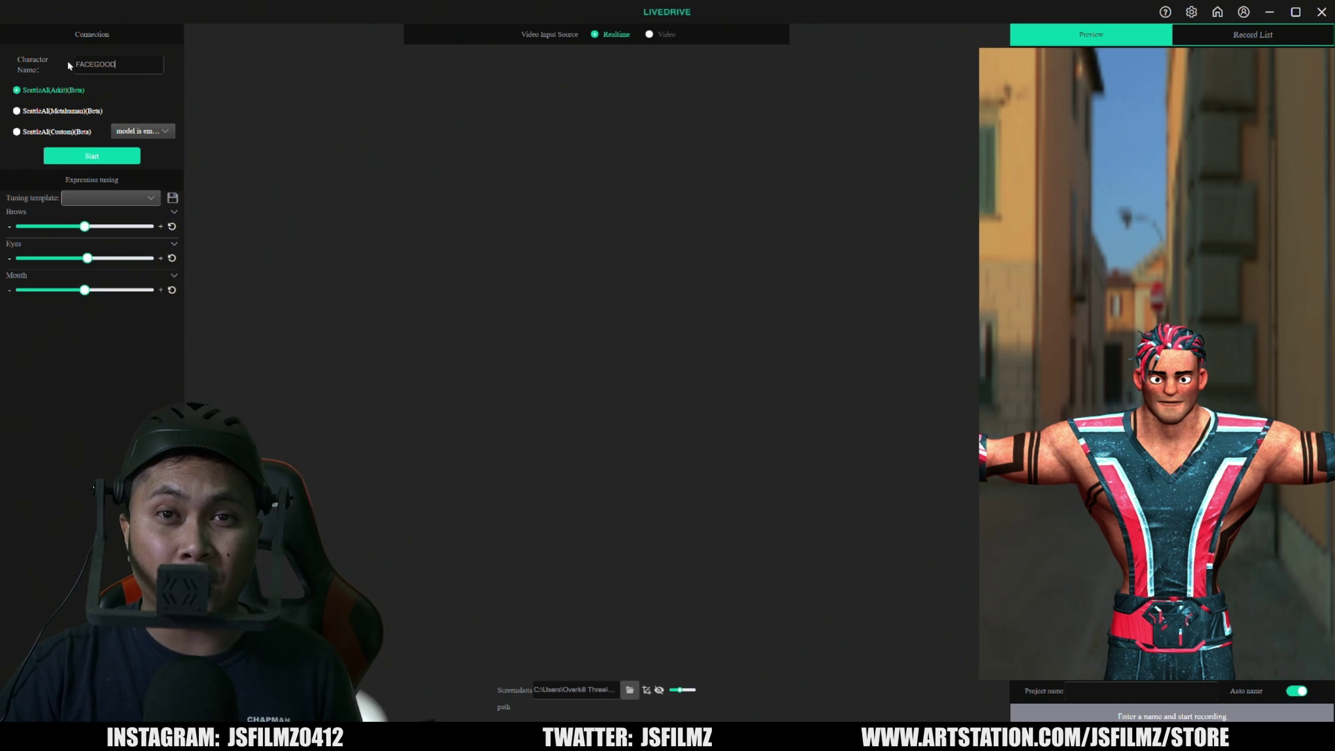
- Set the connection to SeattleAI(Metahuman)(Beta) and choose the head-mounted camera as the realtime video source
click(16, 111)
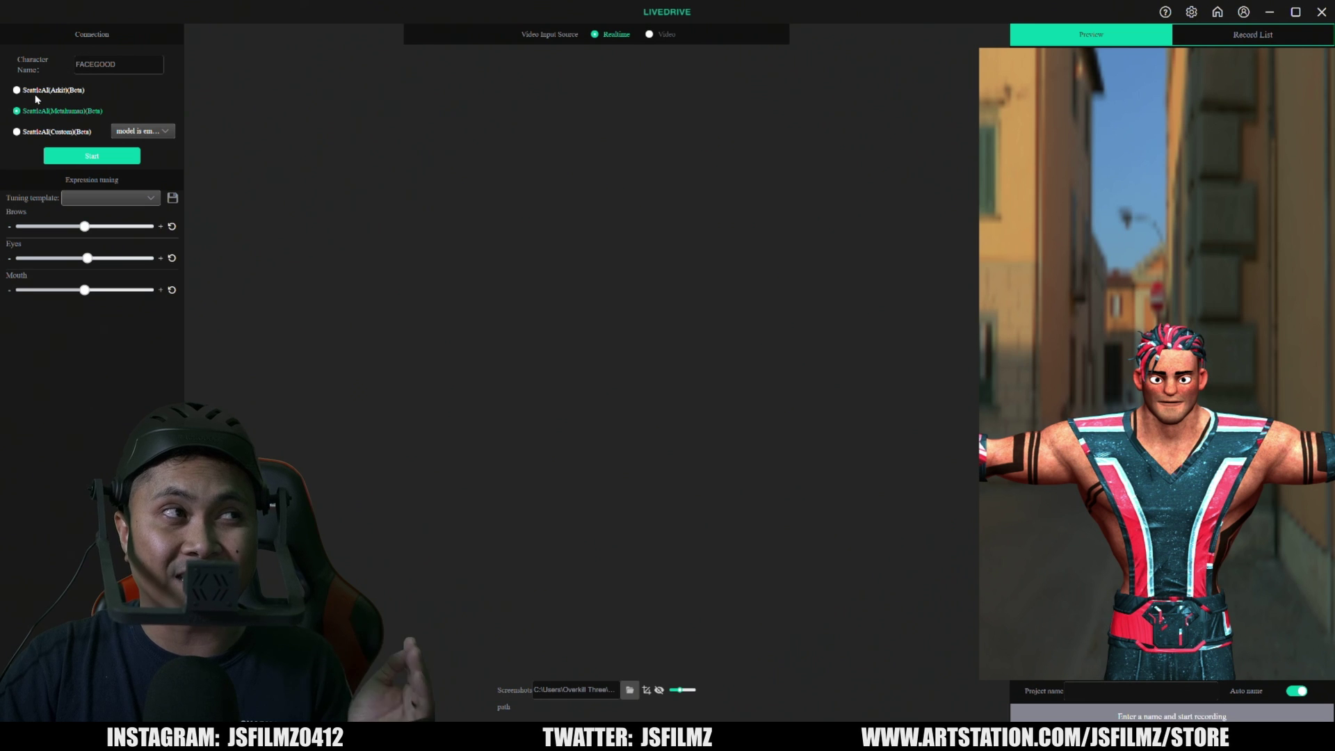
mouse_move(575, 42)
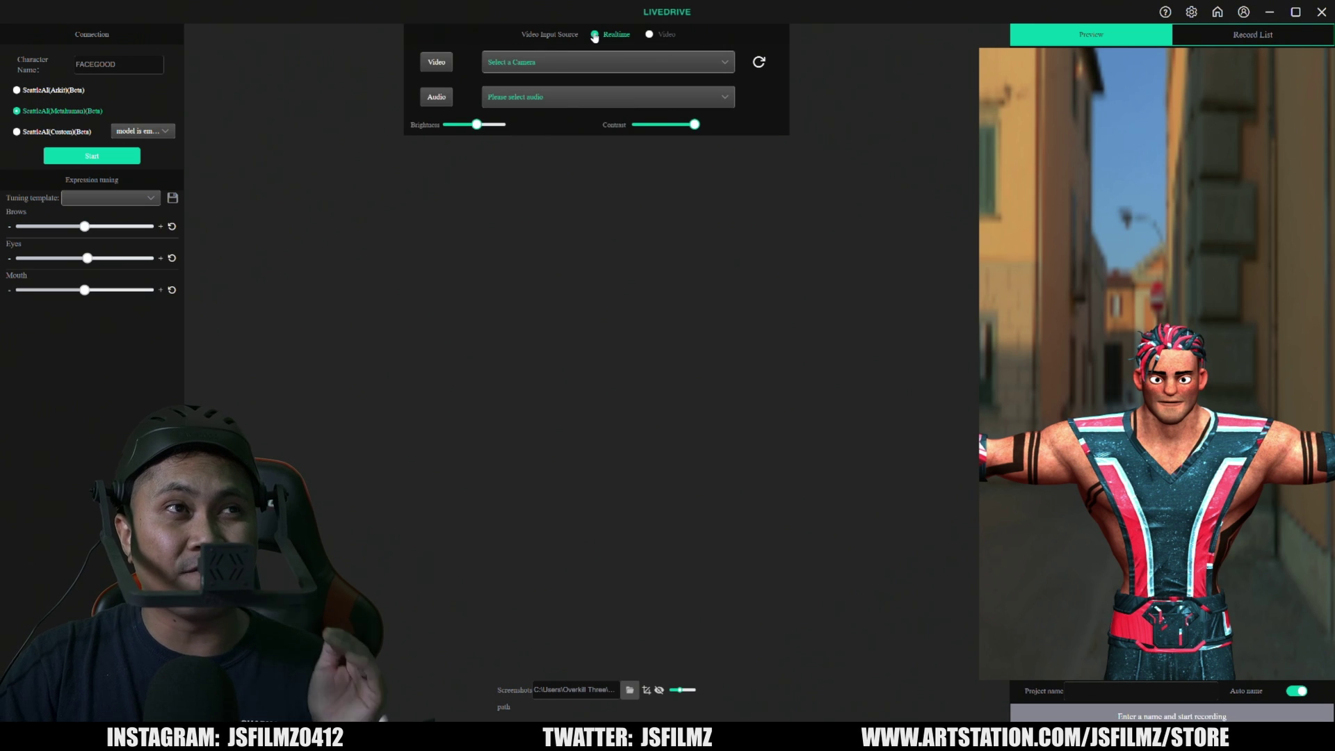
click(724, 62)
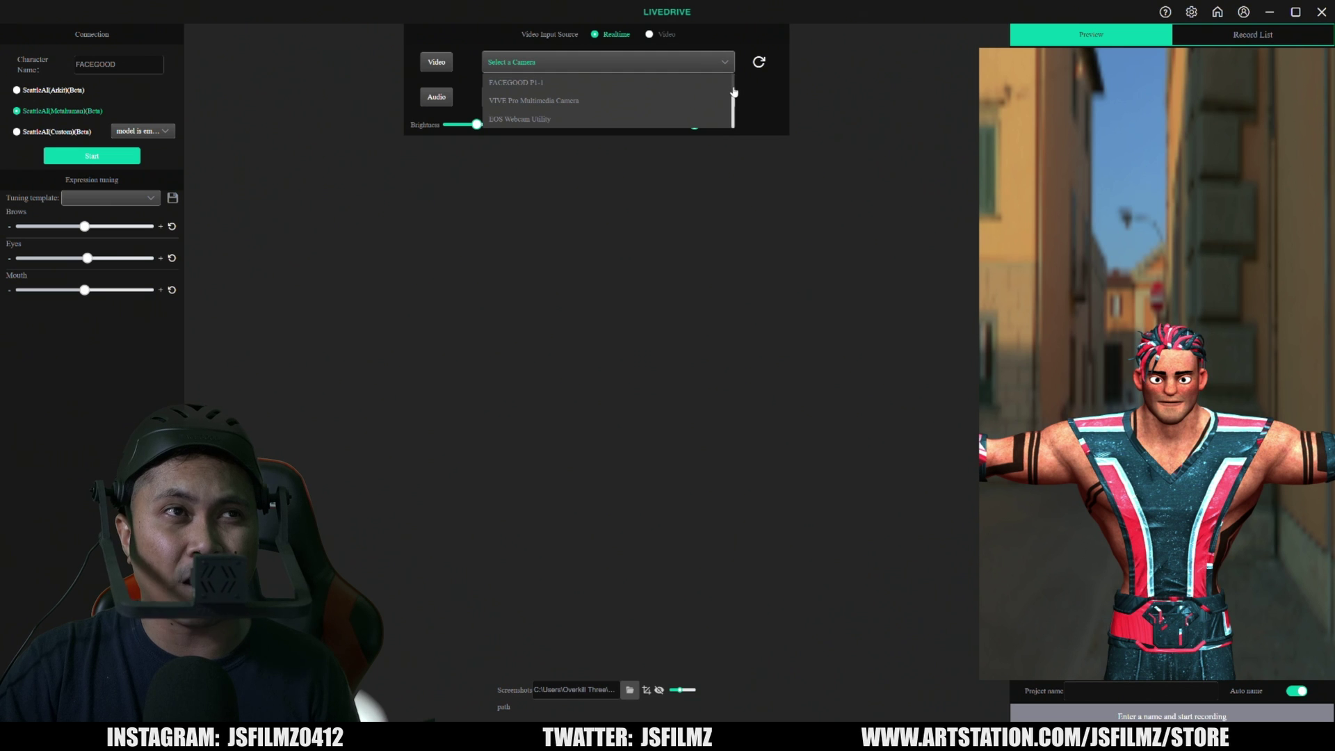
scroll(541, 121, down, 2)
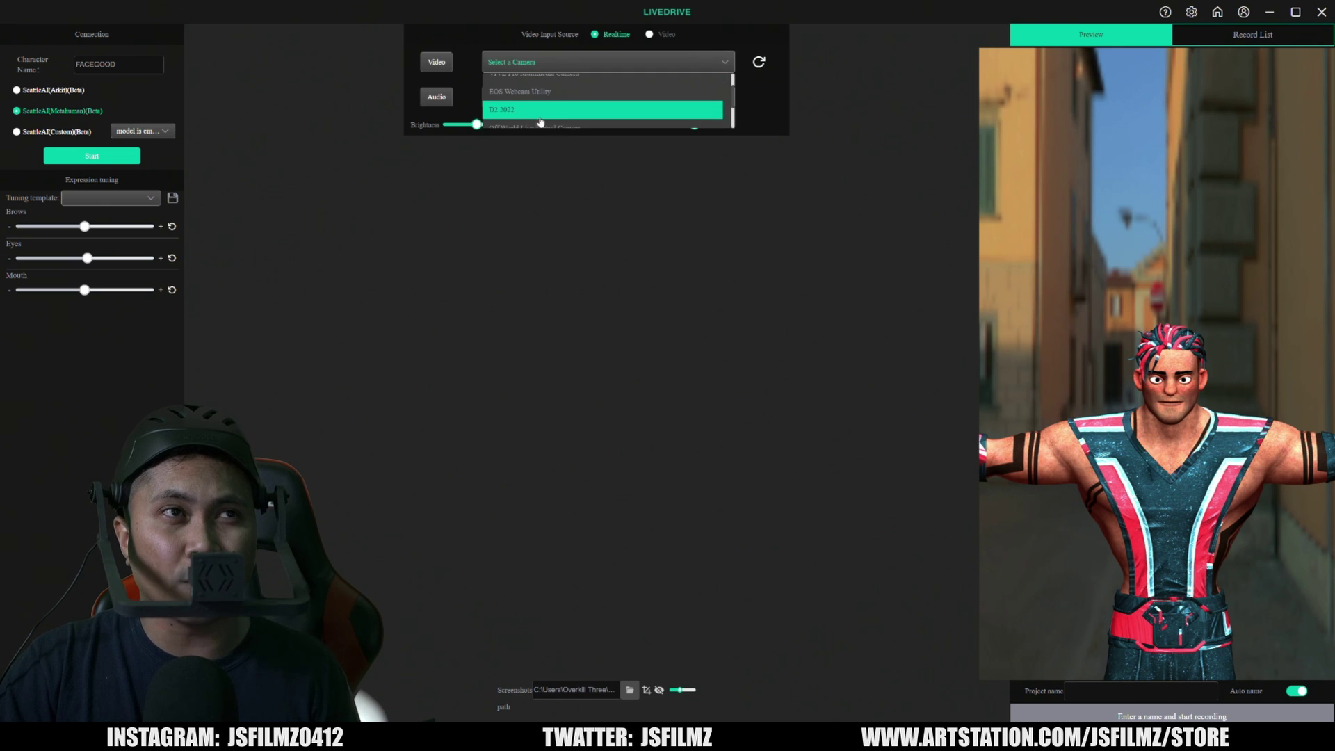
click(529, 117)
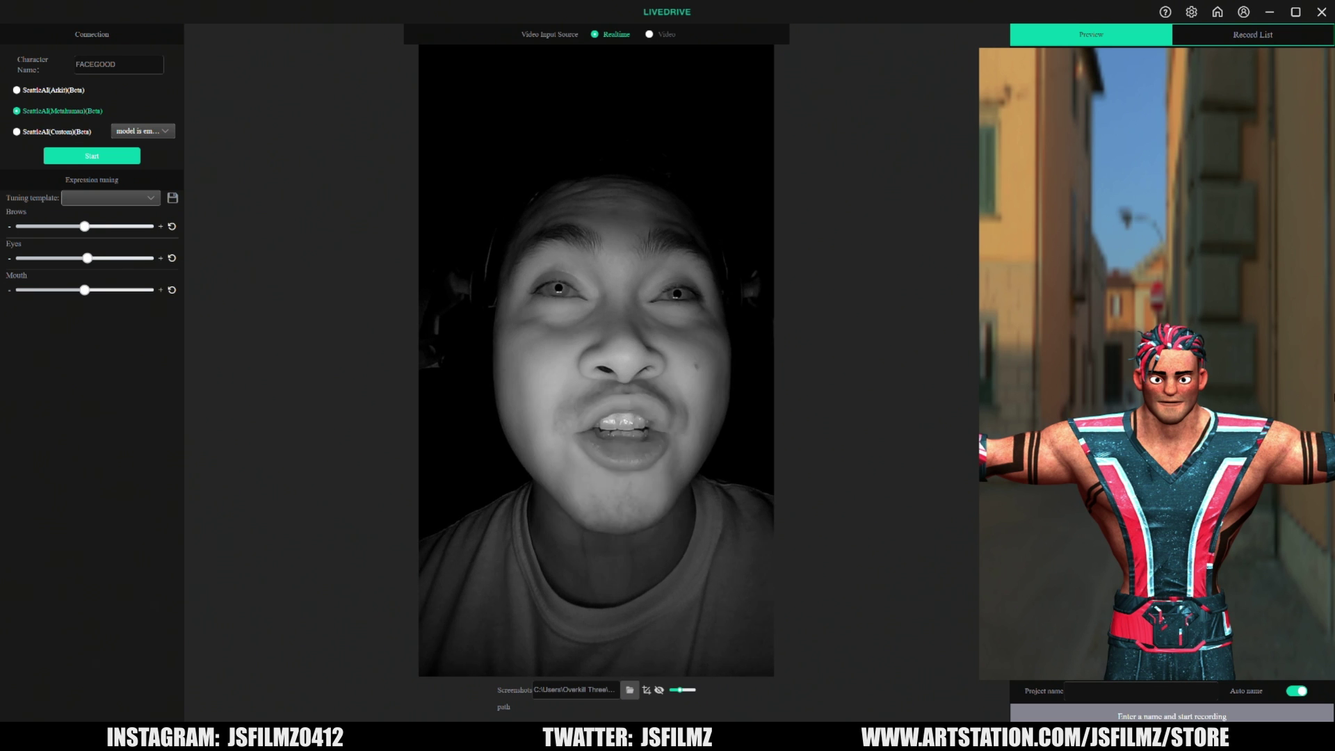
- Adjust the camera brightness slightly and start streaming the FACEGOOD character from LiveDrive
mouse_move(639, 35)
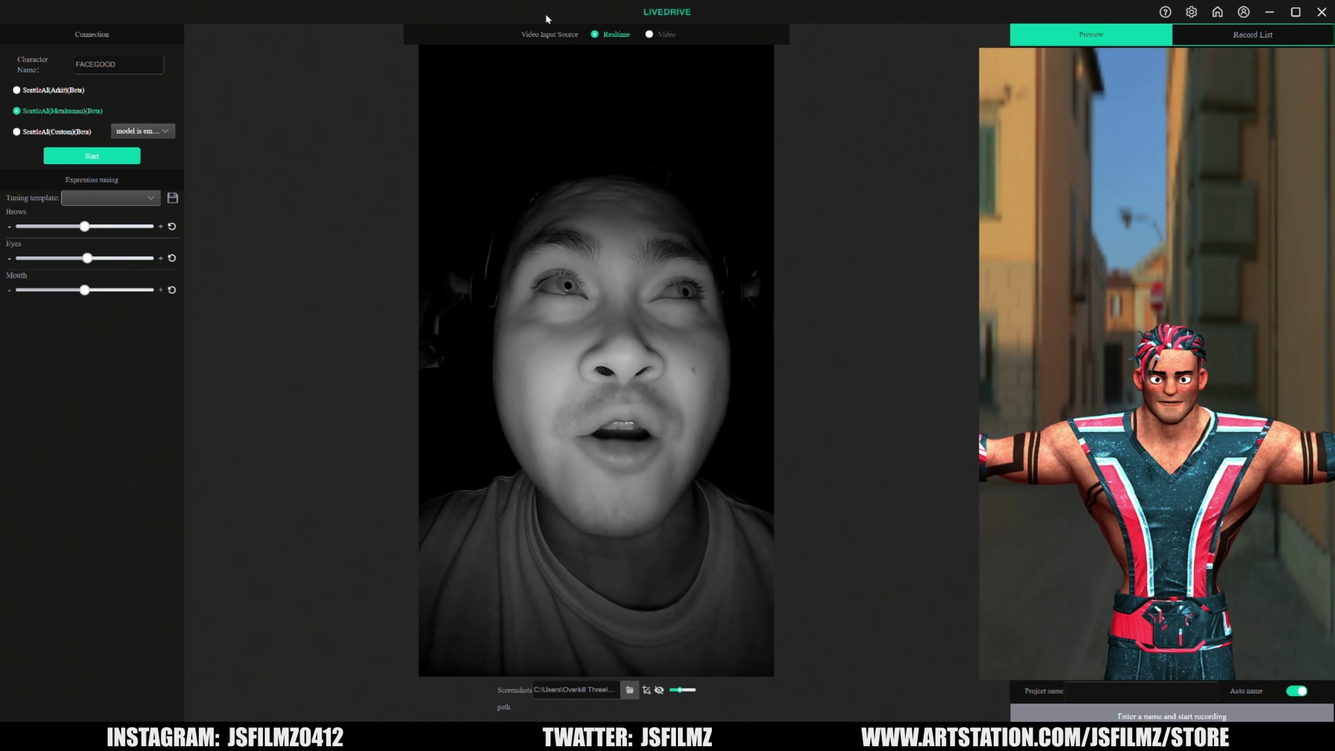
drag(470, 125, 476, 125)
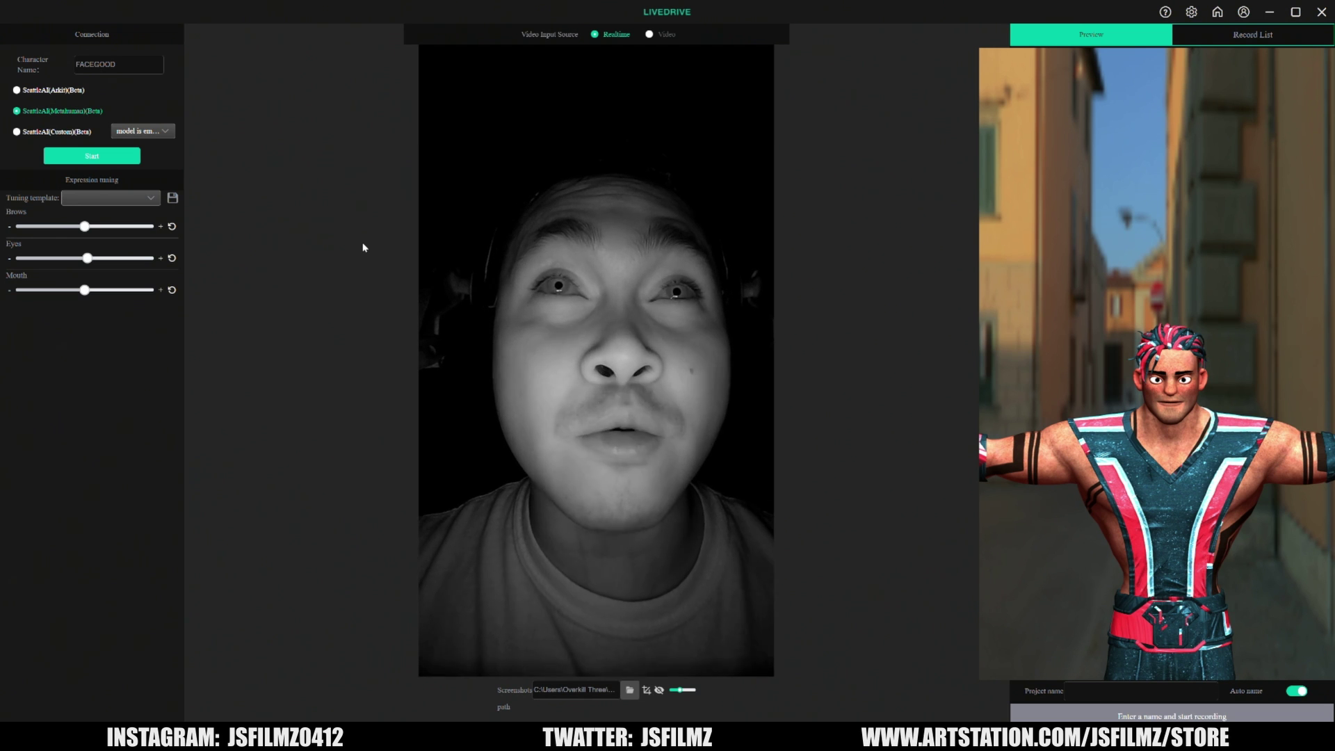
click(1265, 43)
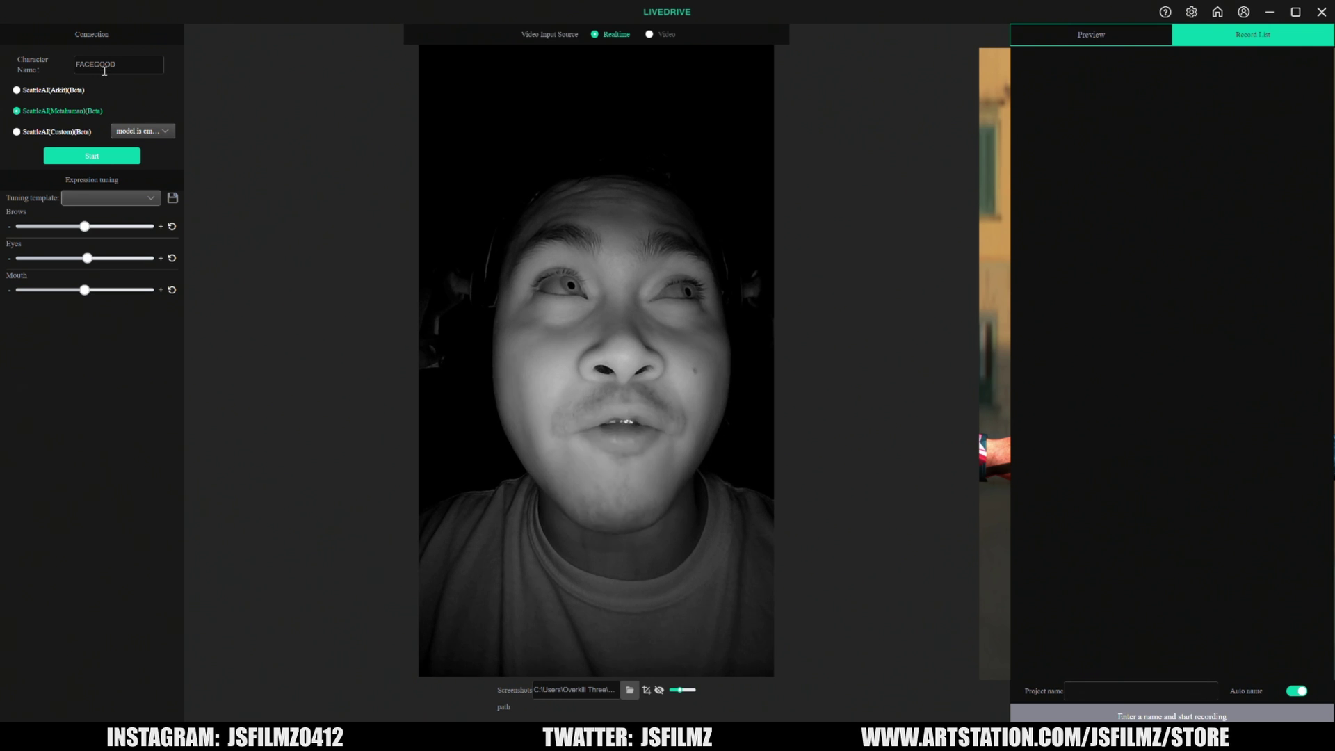
click(107, 161)
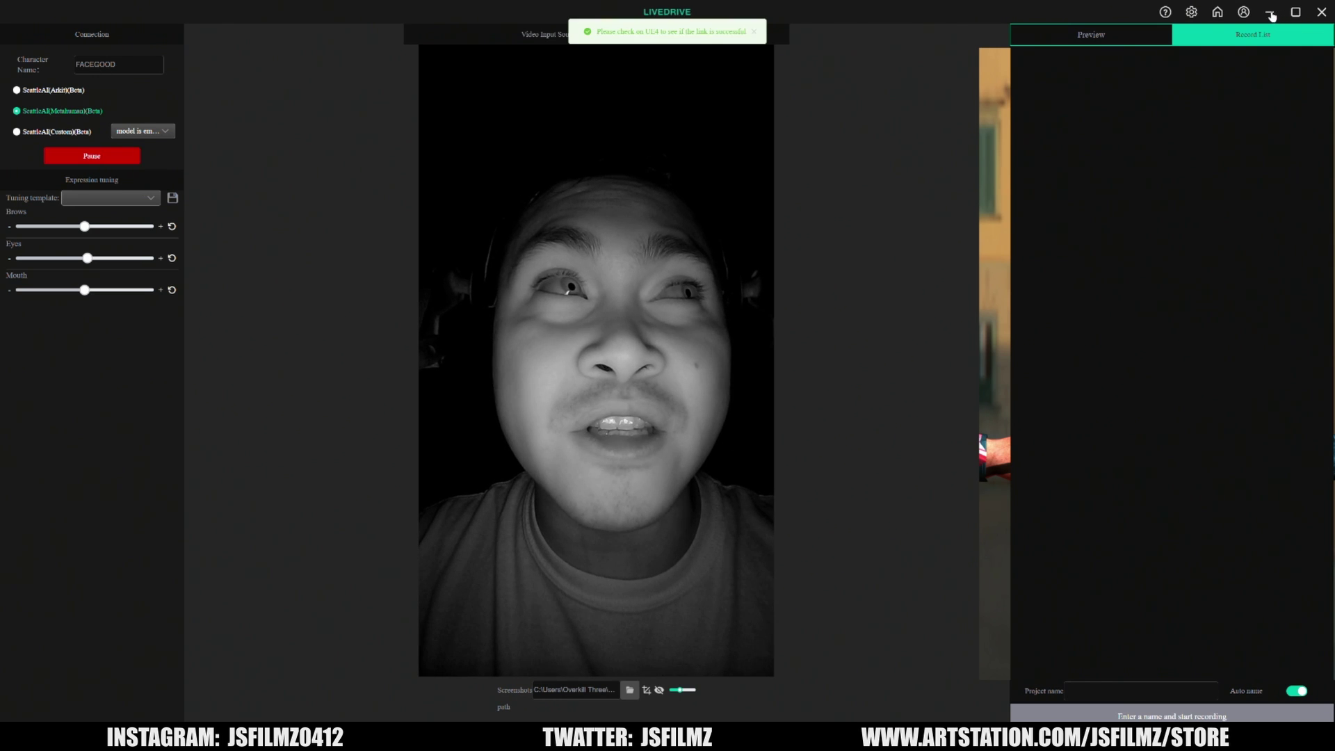
- Switch back to Unreal Engine, open the Live Link manager and add the FgLiveLink message bus source
click(1271, 14)
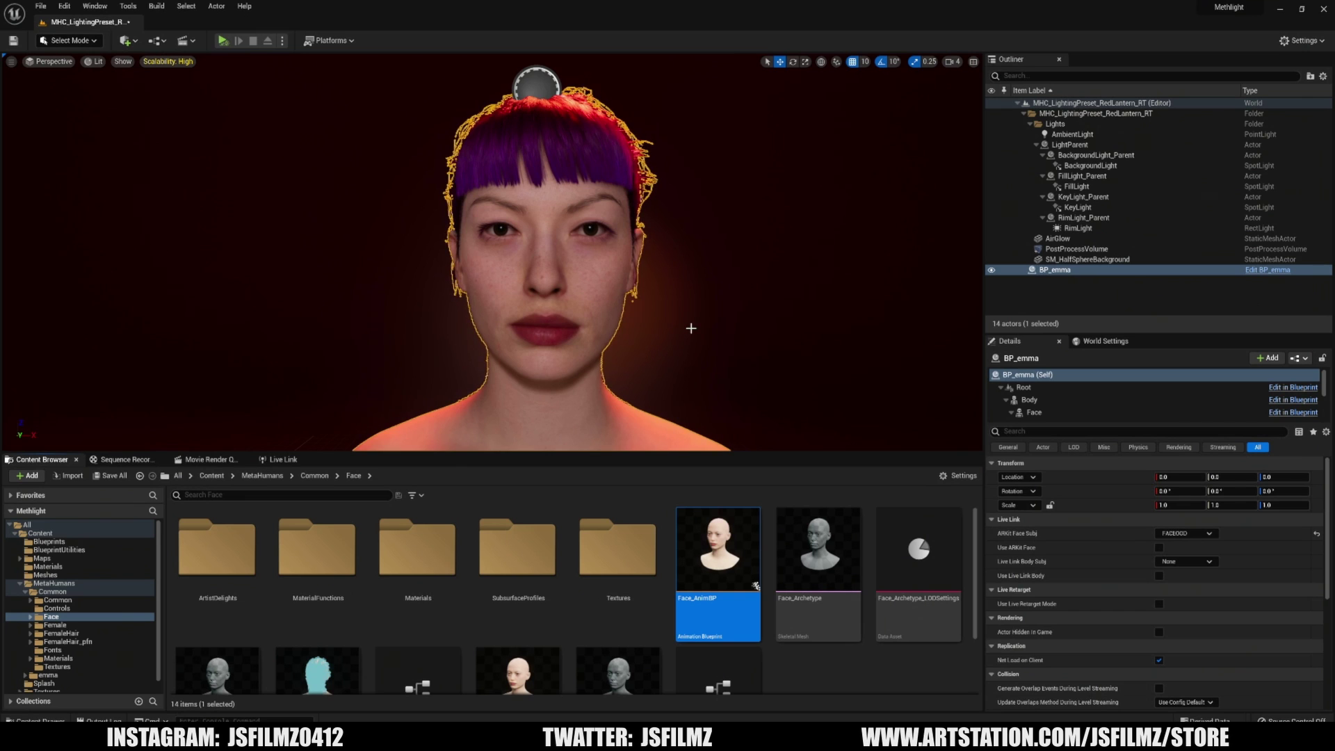
click(94, 6)
mouse_move(153, 80)
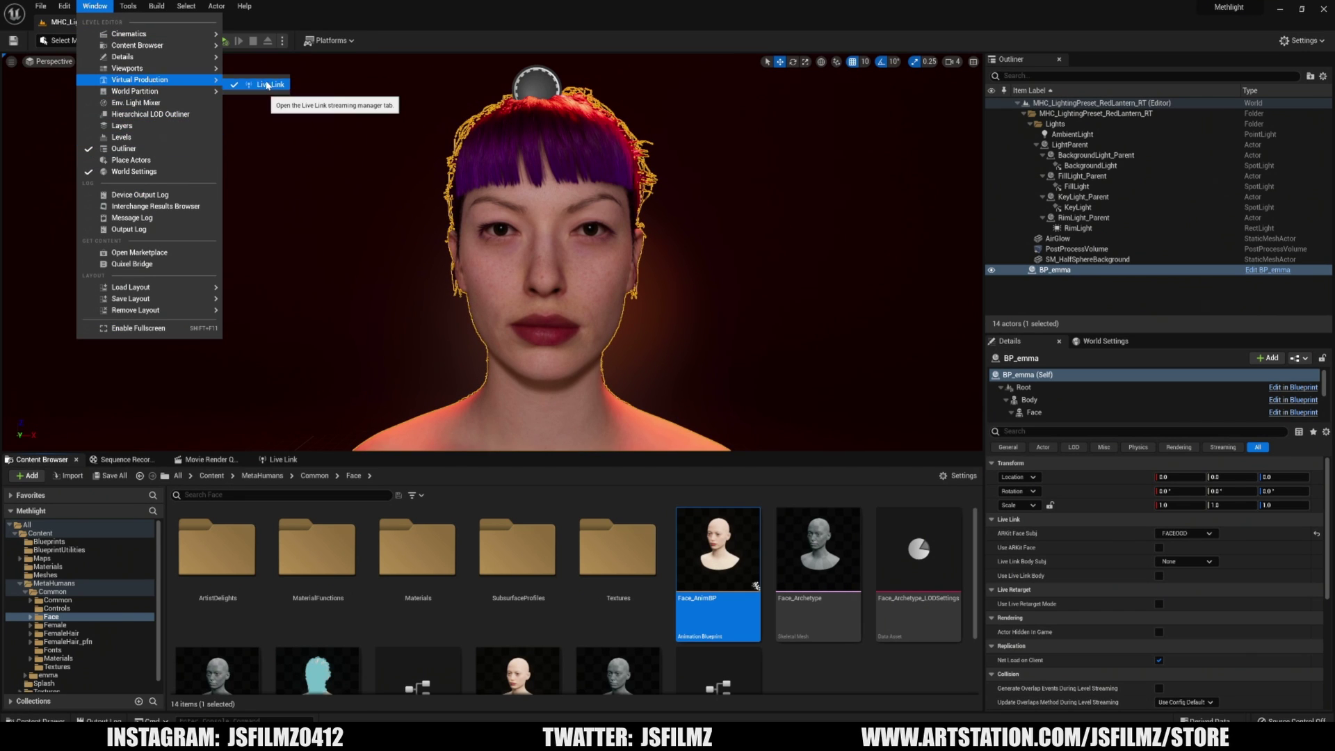
click(267, 92)
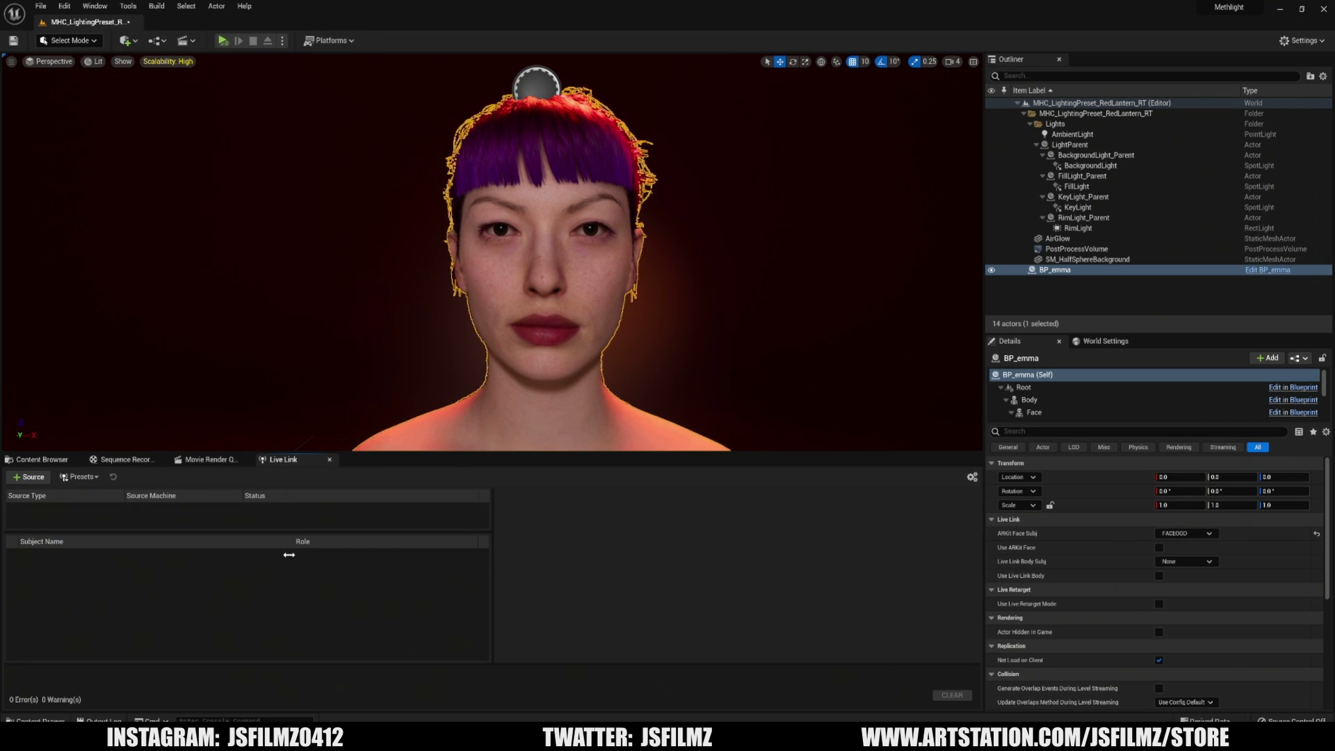
click(29, 477)
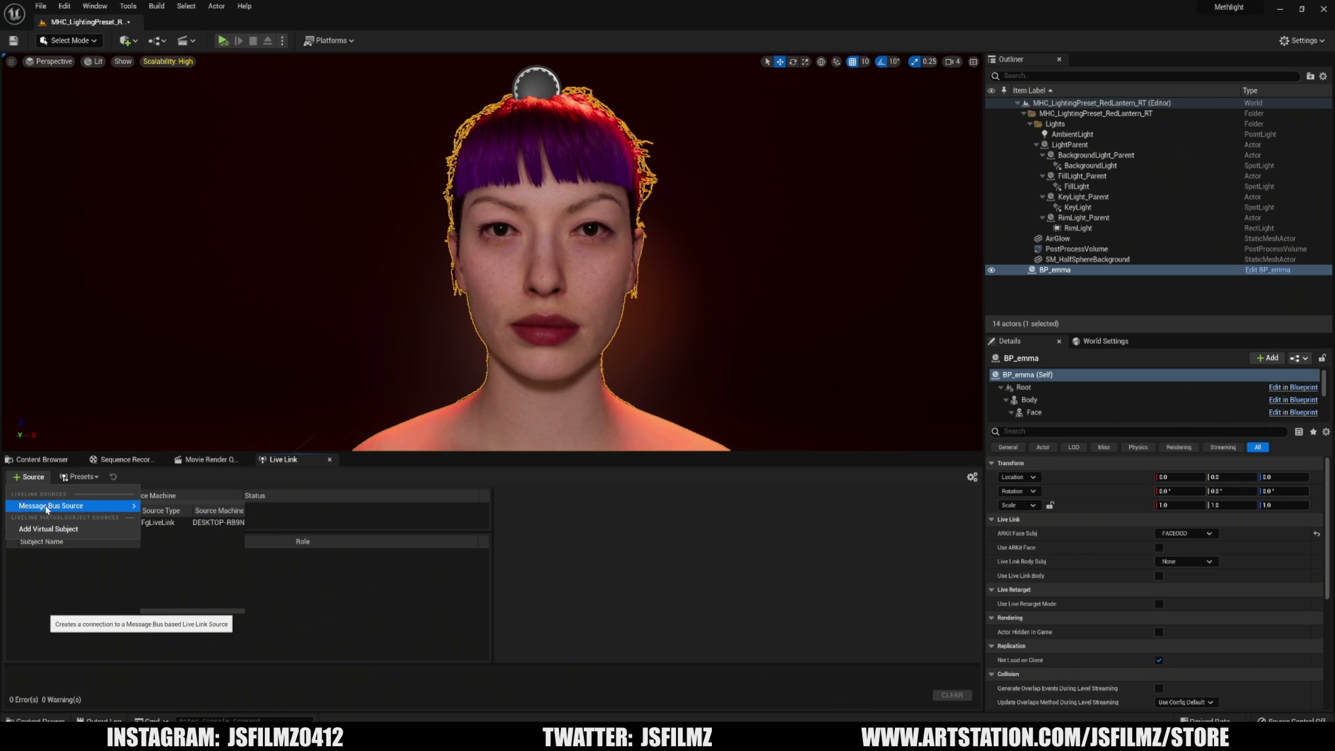
click(182, 523)
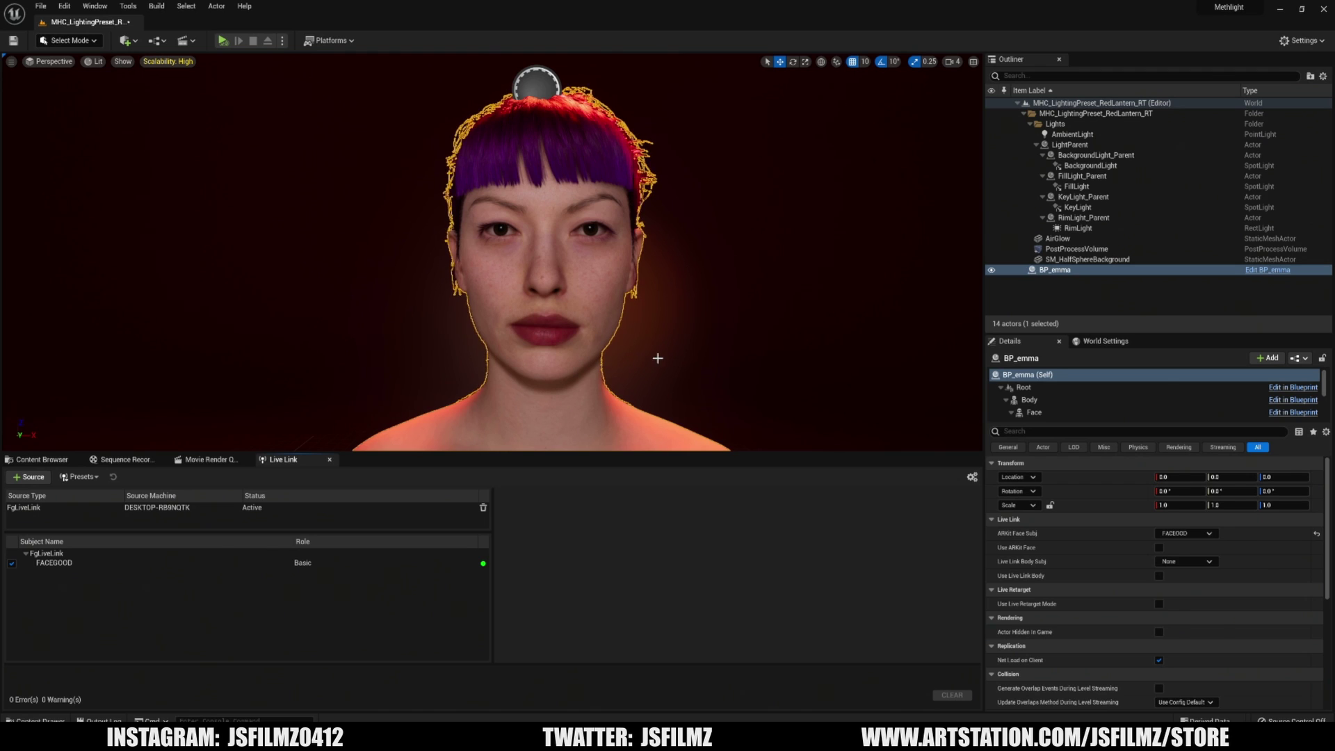
- Select the BP_emma actor and assign FACEGOOD as its ARKit Face Subj
click(592, 331)
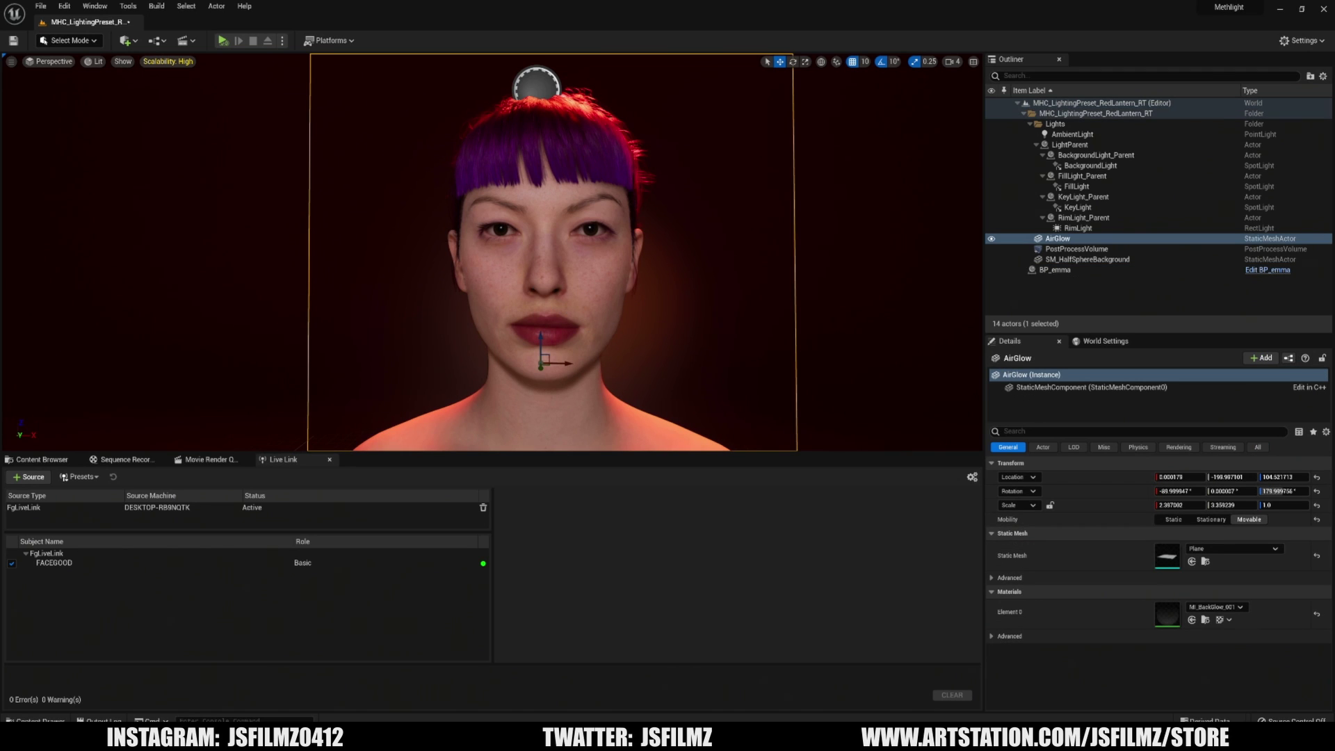
click(1056, 270)
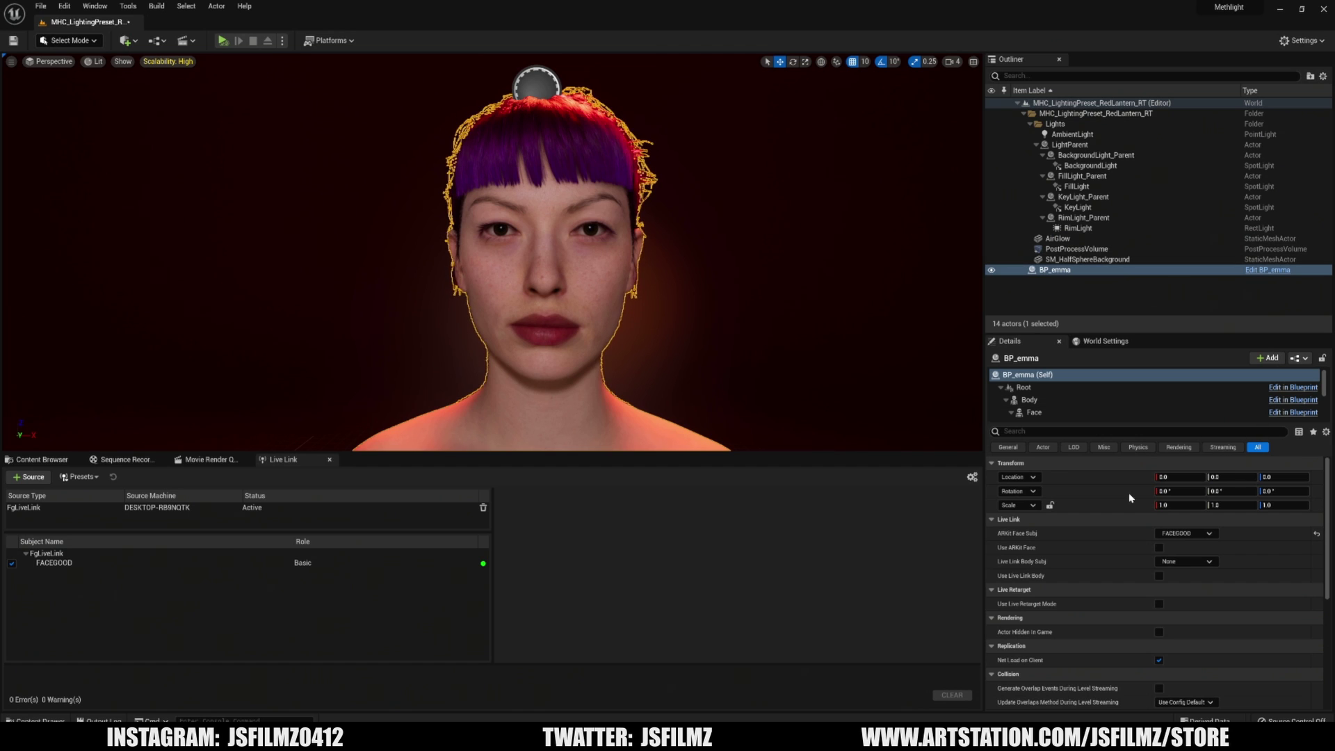
click(1211, 535)
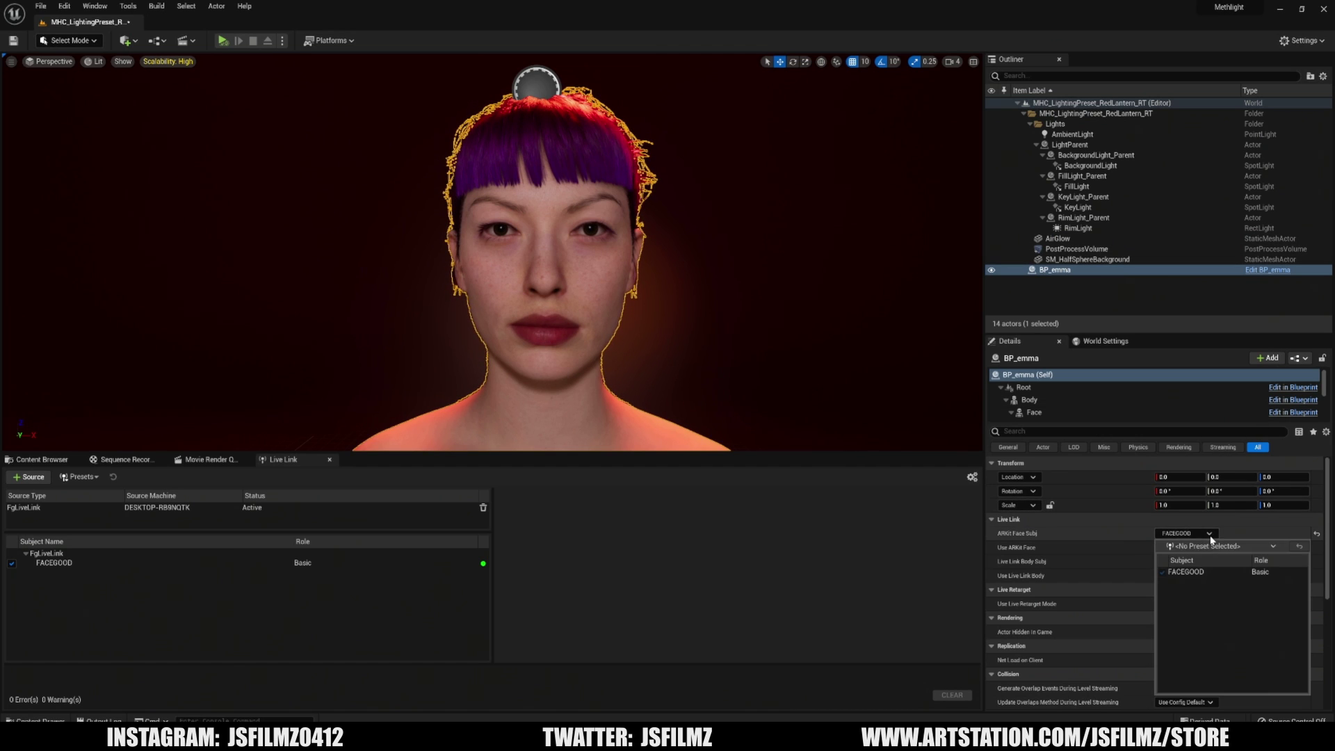
click(1188, 572)
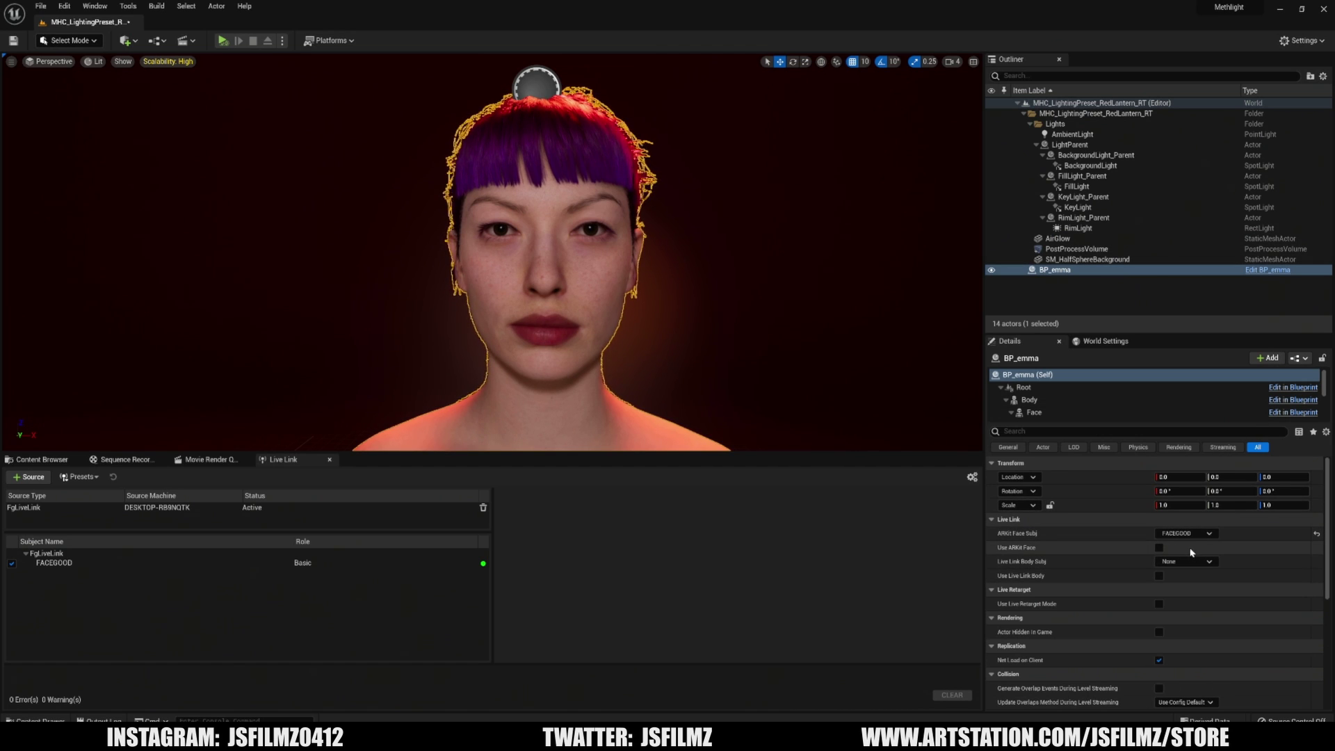
- Add a Live Link Skeletal Animation component to BP_emma and enable its Auto Activate option
click(1141, 387)
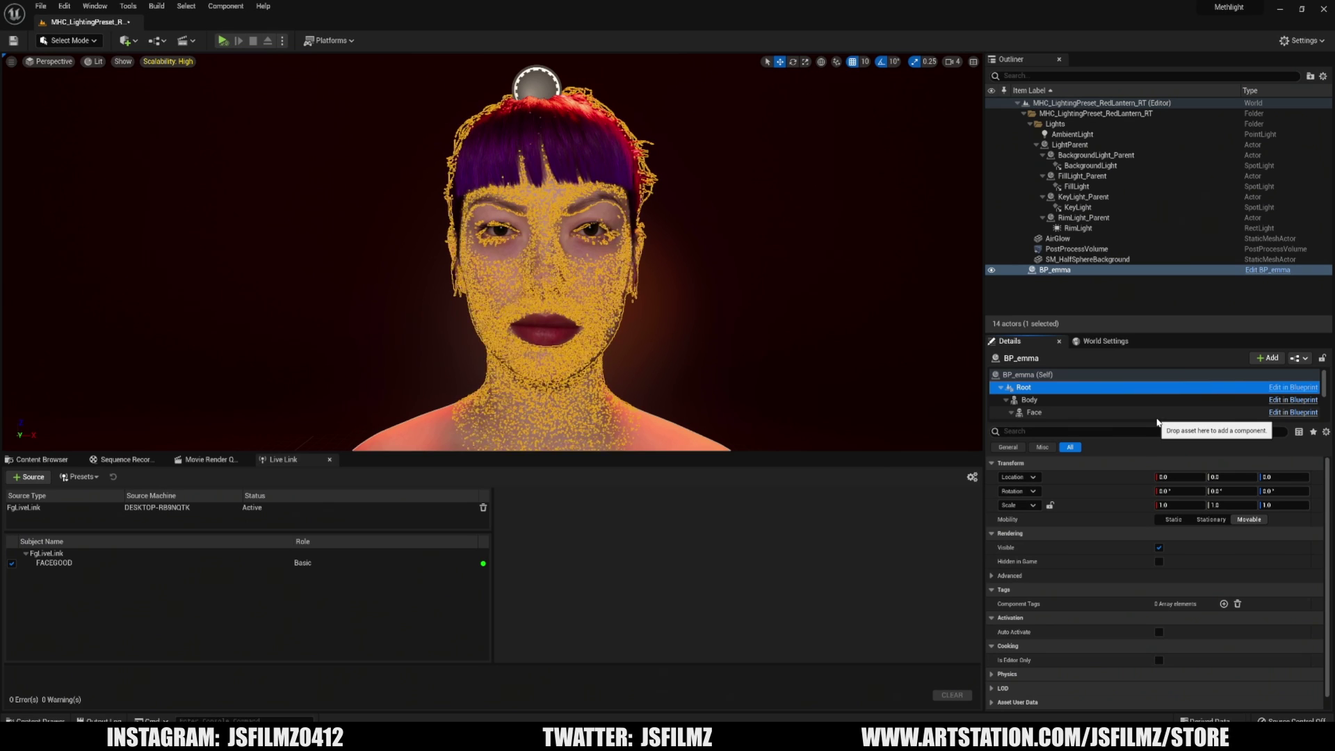
click(1263, 359)
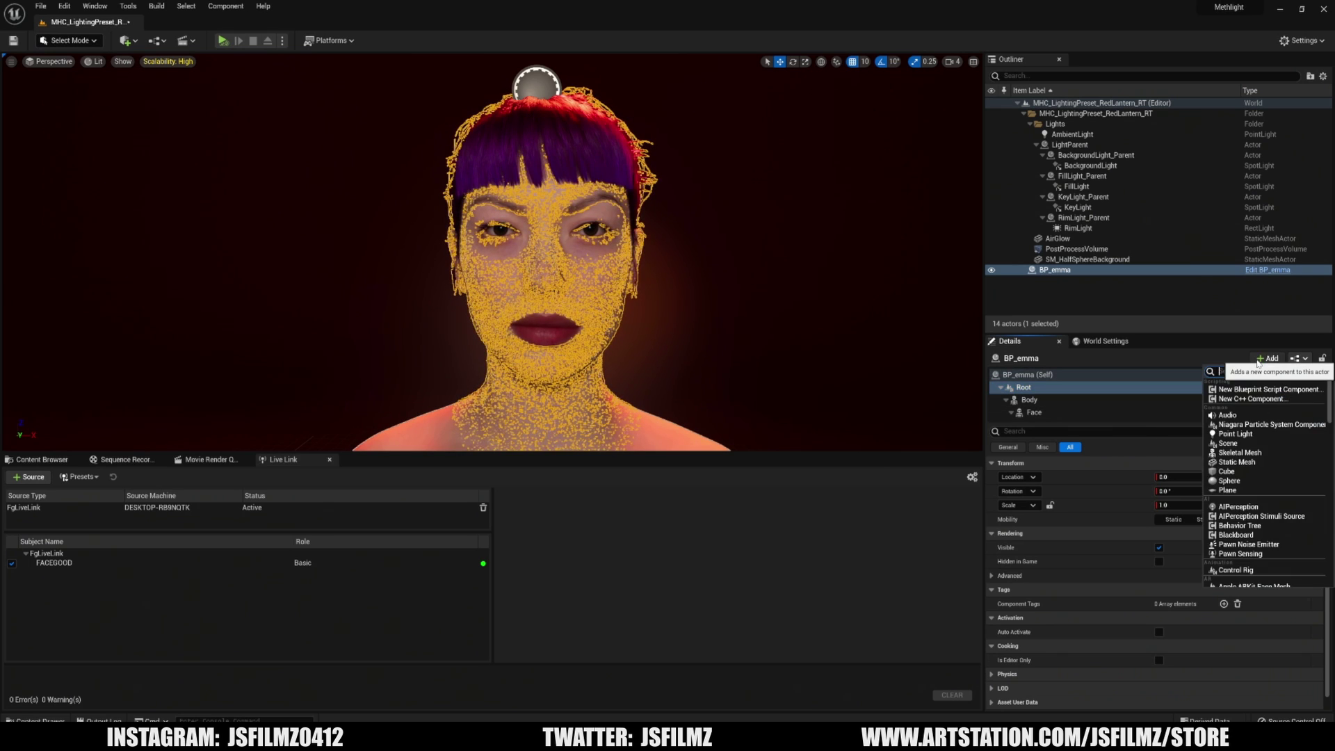
text(live)
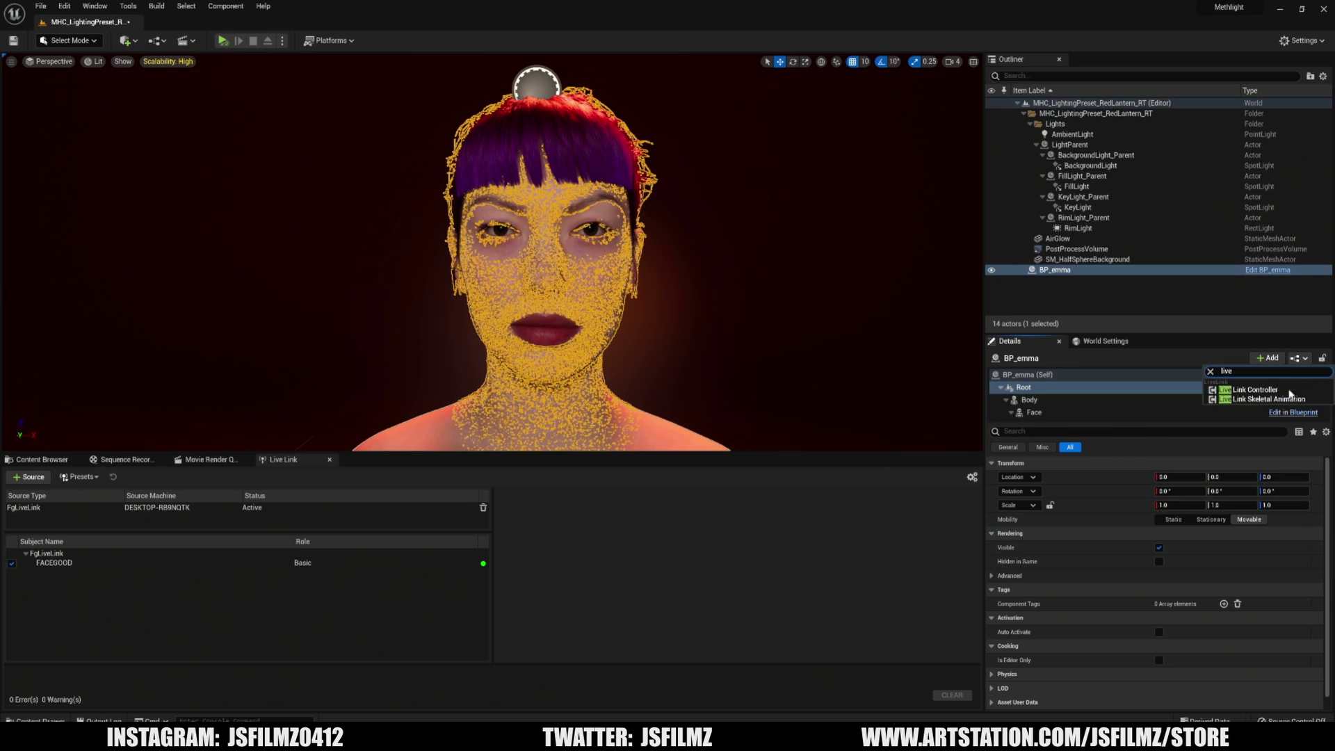
click(1256, 400)
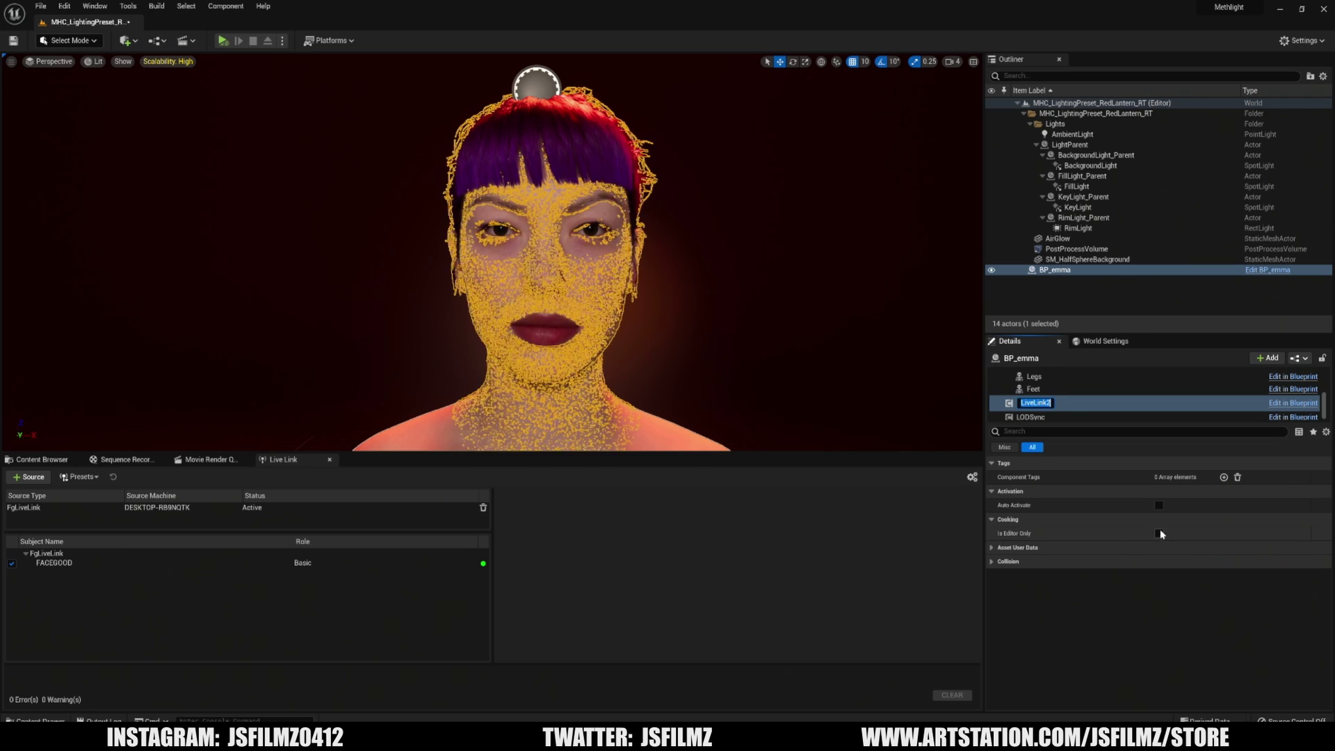
click(1159, 506)
scroll(1113, 404, up, 4)
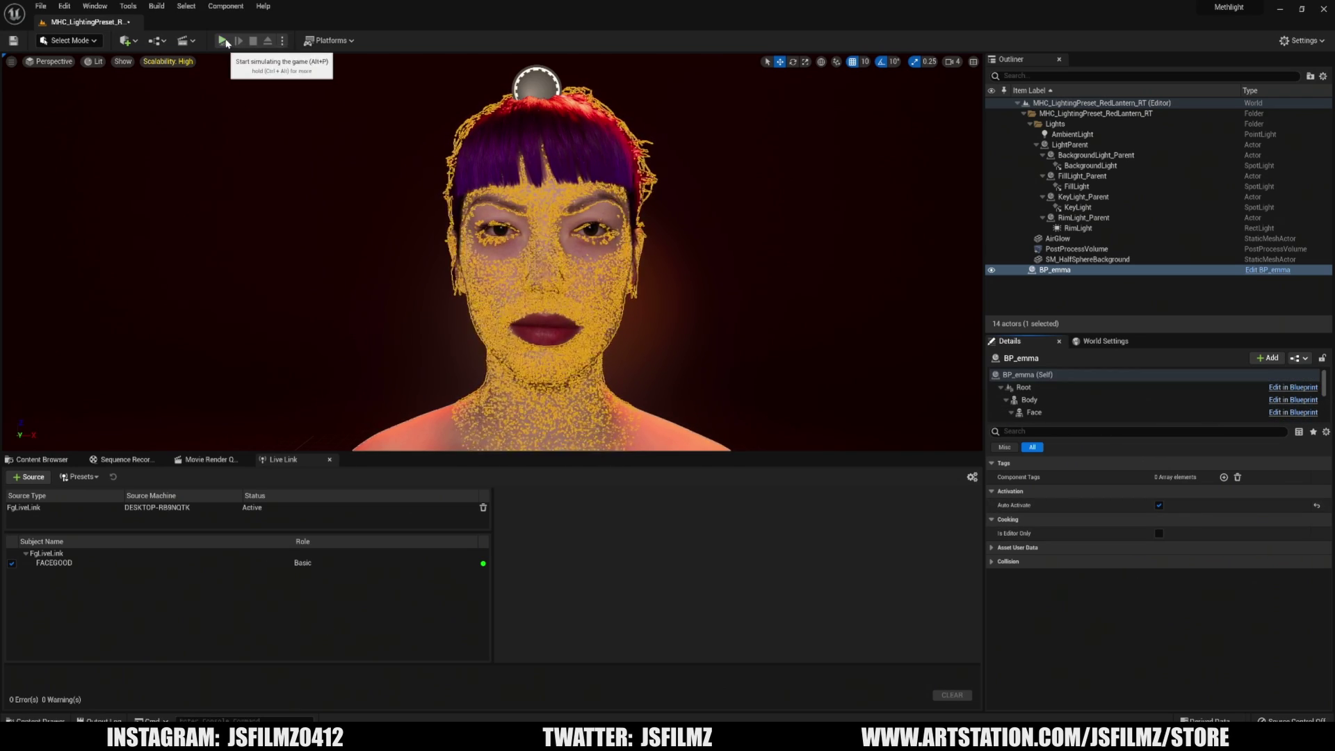
- Run the level in Simulate mode and compare the MetaHuman's face with the LiveDrive camera feed
click(283, 42)
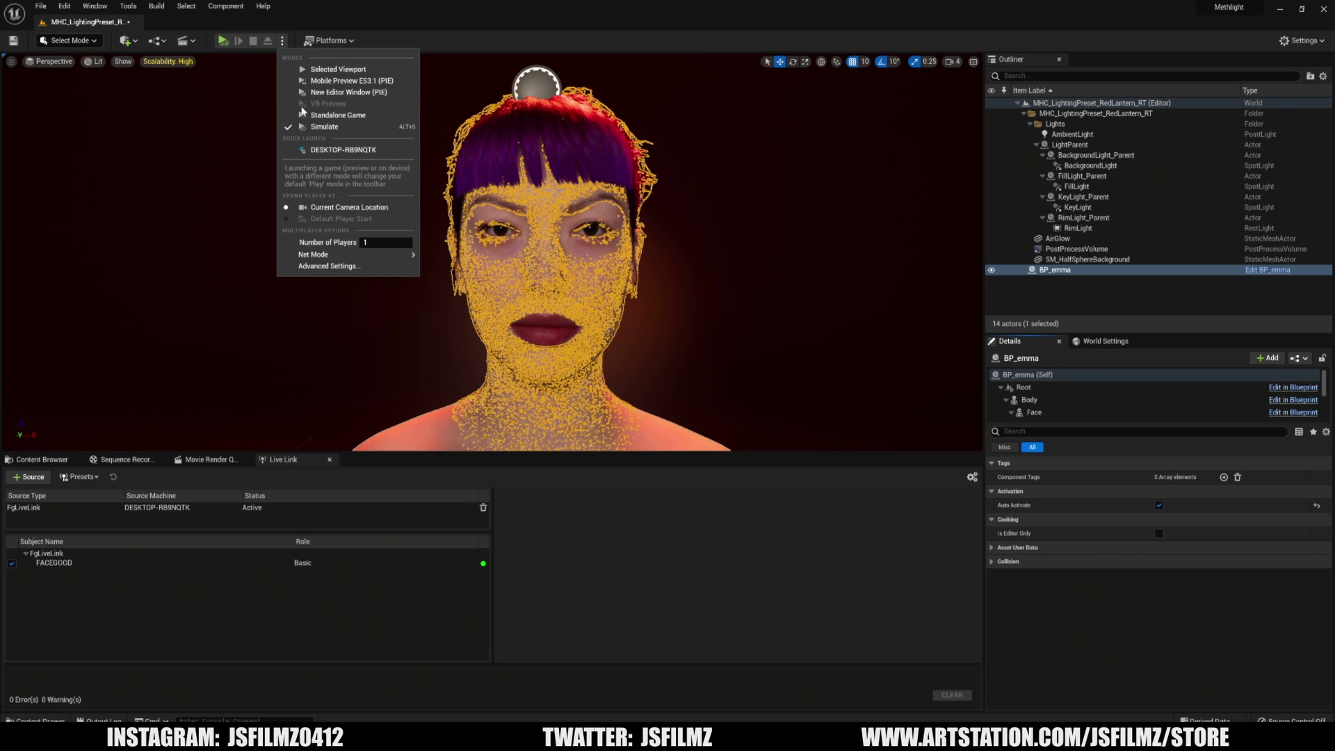
click(329, 128)
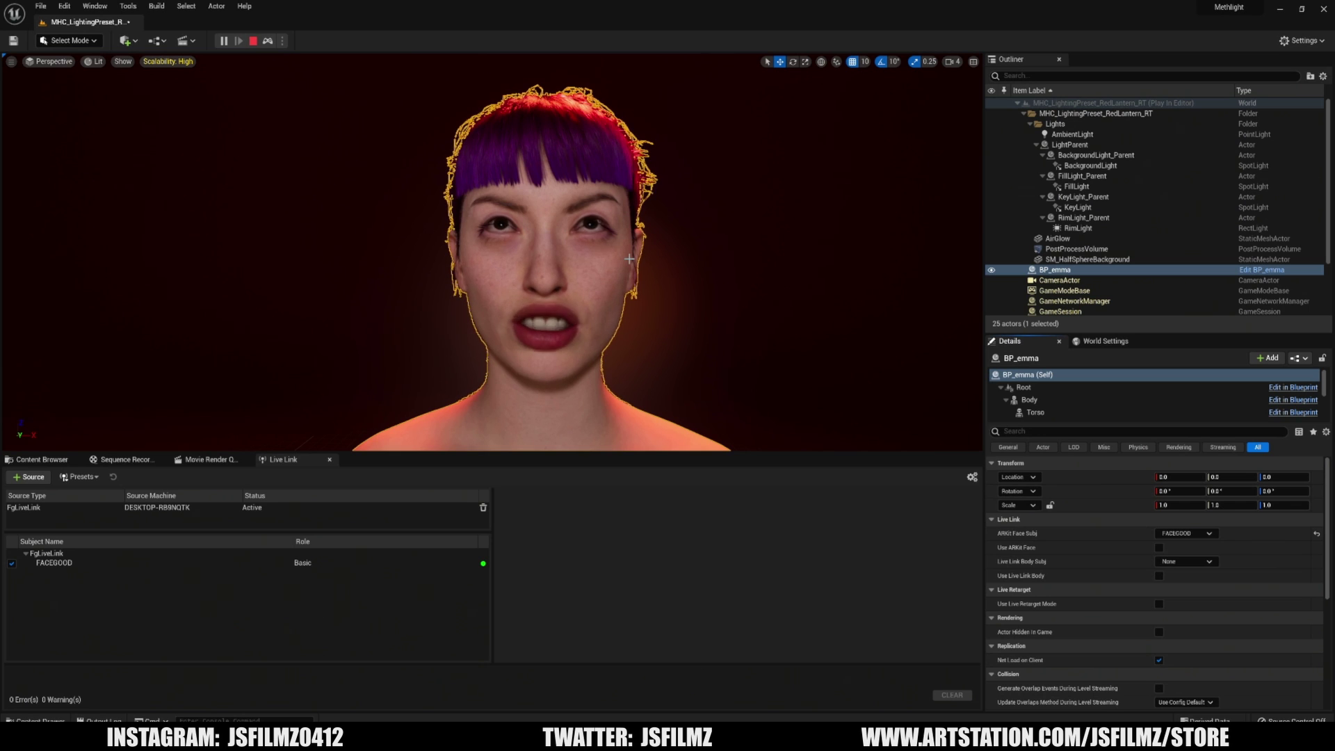
key(alt+Tab)
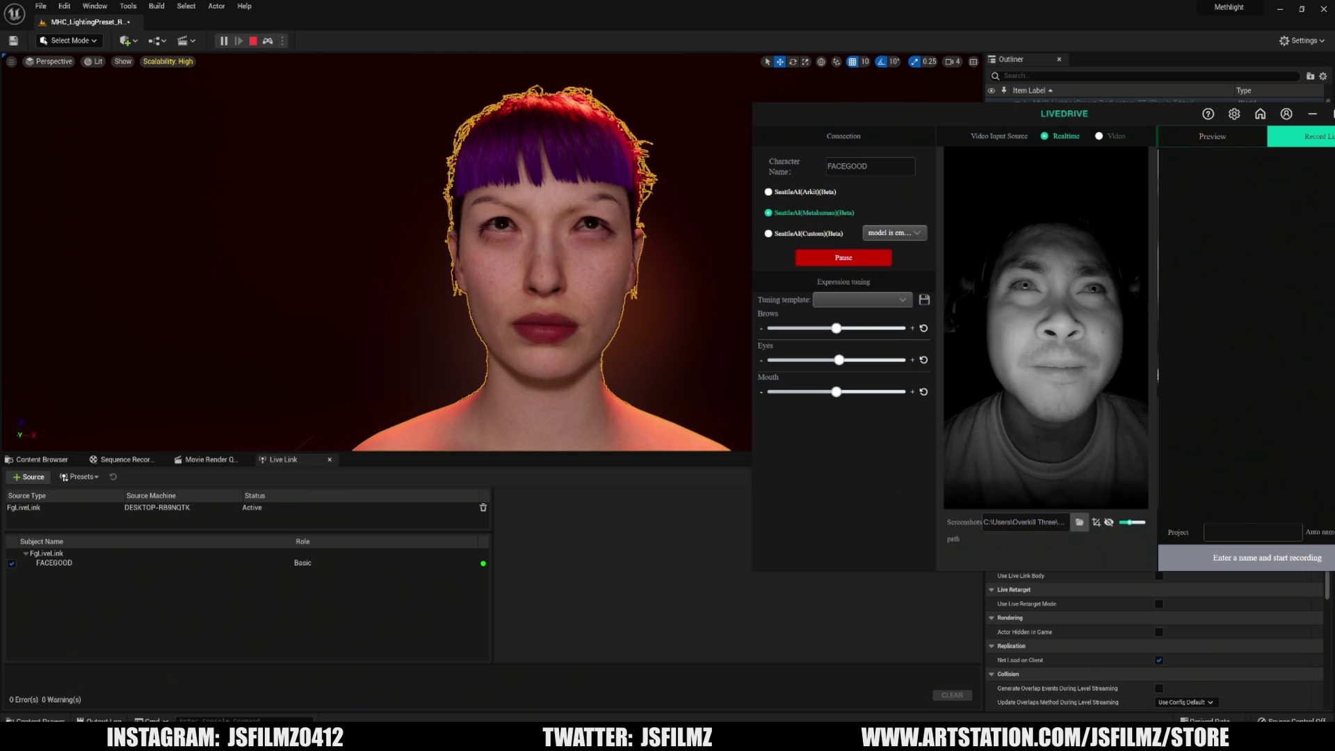
key(alt+Tab)
- Open the BP_emma Blueprint and set the Eyebrows component's binding asset to the Eyebrows_M_Natural head archetype groom binding
click(1280, 270)
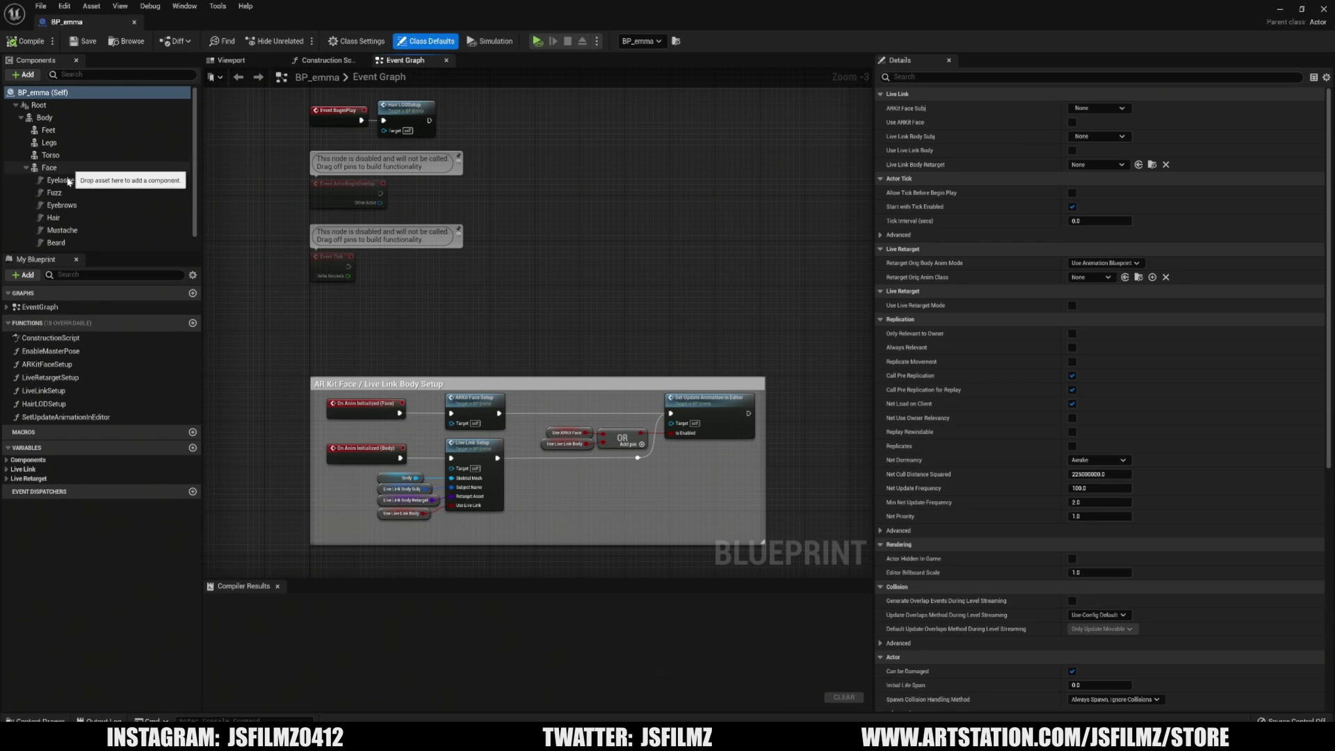
click(61, 193)
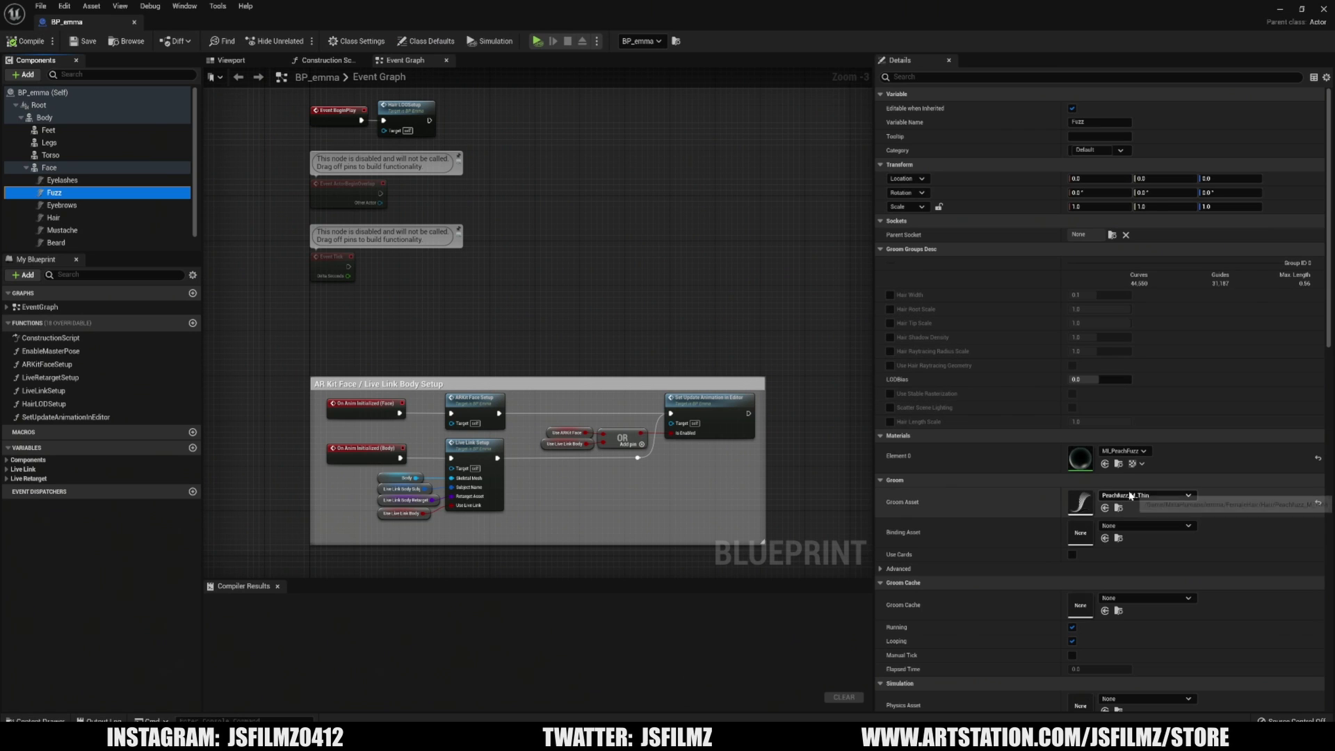
click(61, 205)
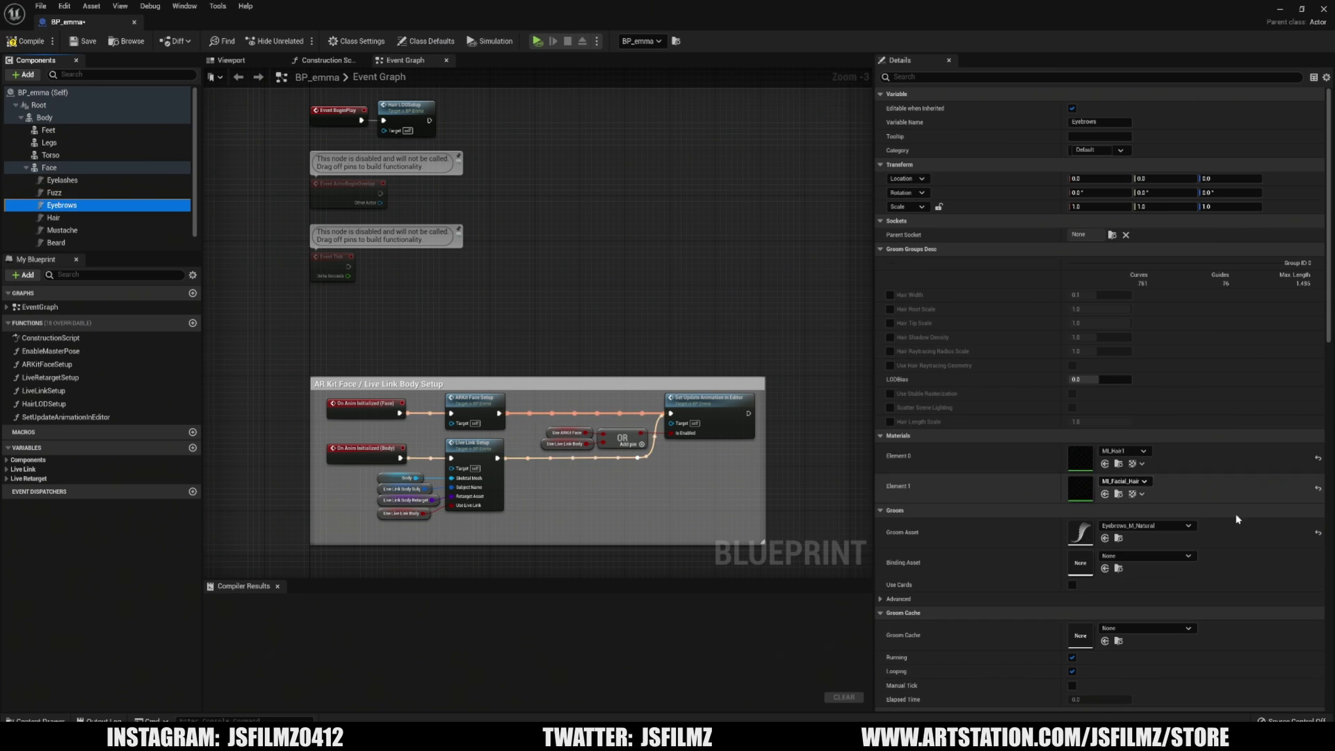
click(1137, 557)
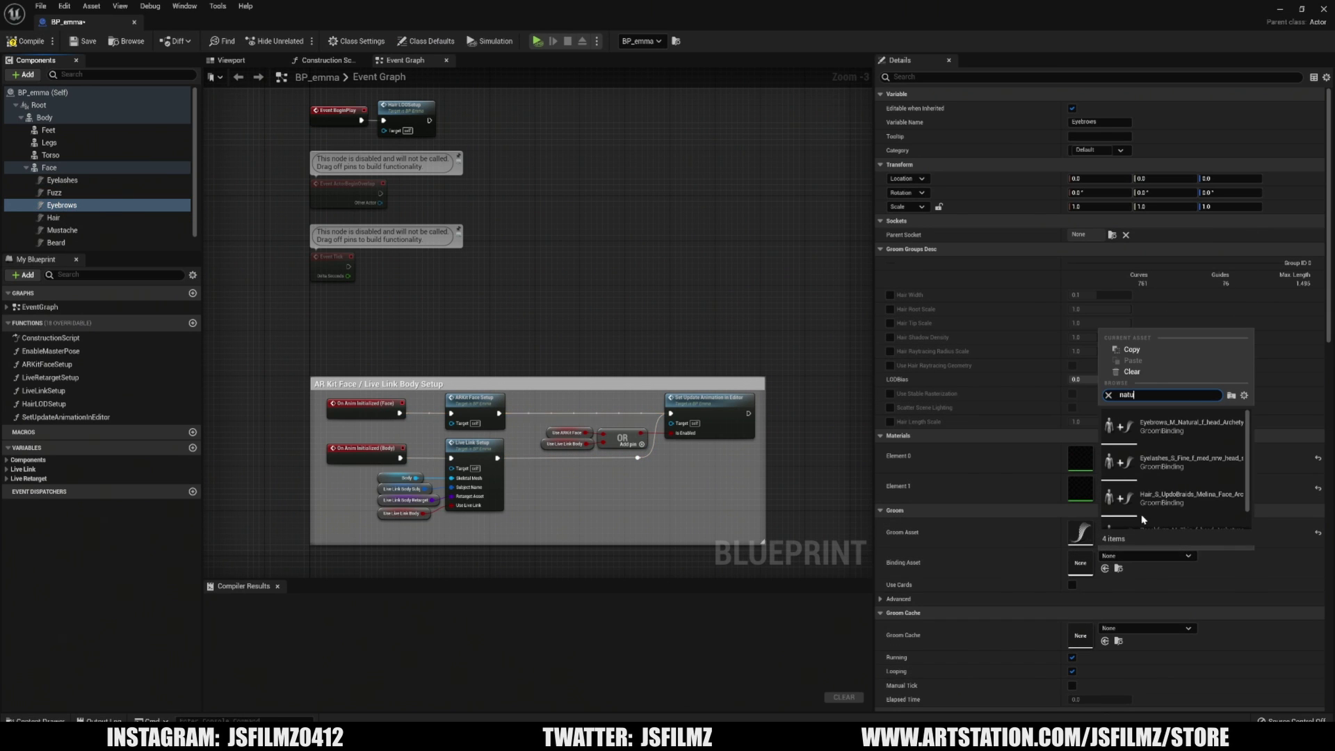
click(1191, 426)
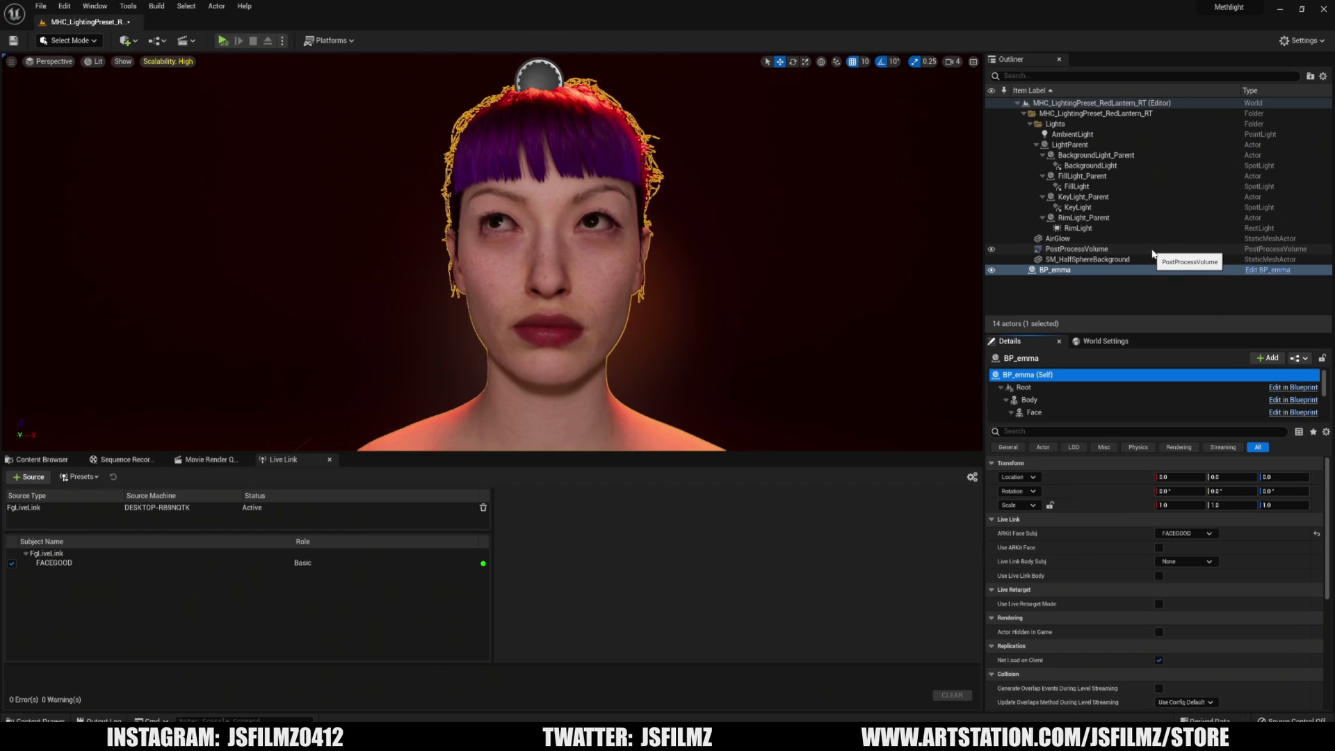
- Switch to LiveDrive and examine its camera feed alongside the MetaHuman in the viewport
key(alt+Tab)
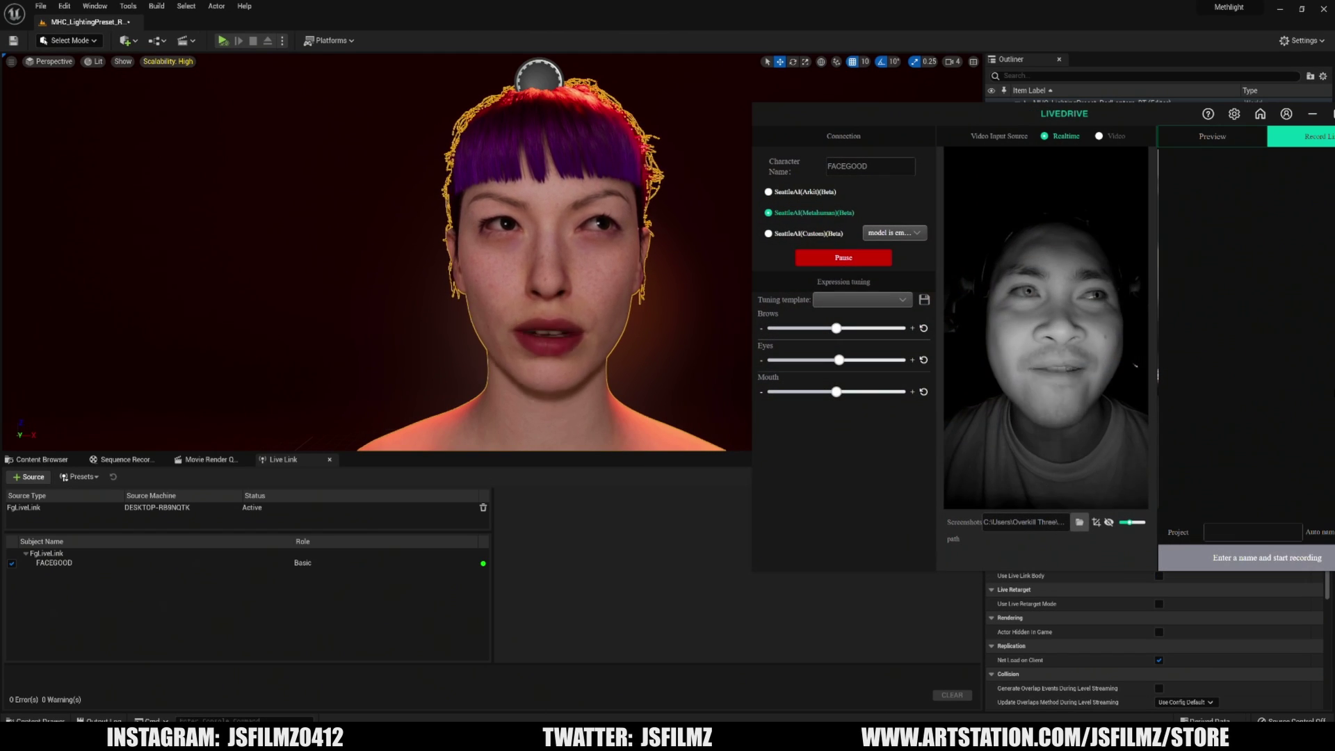